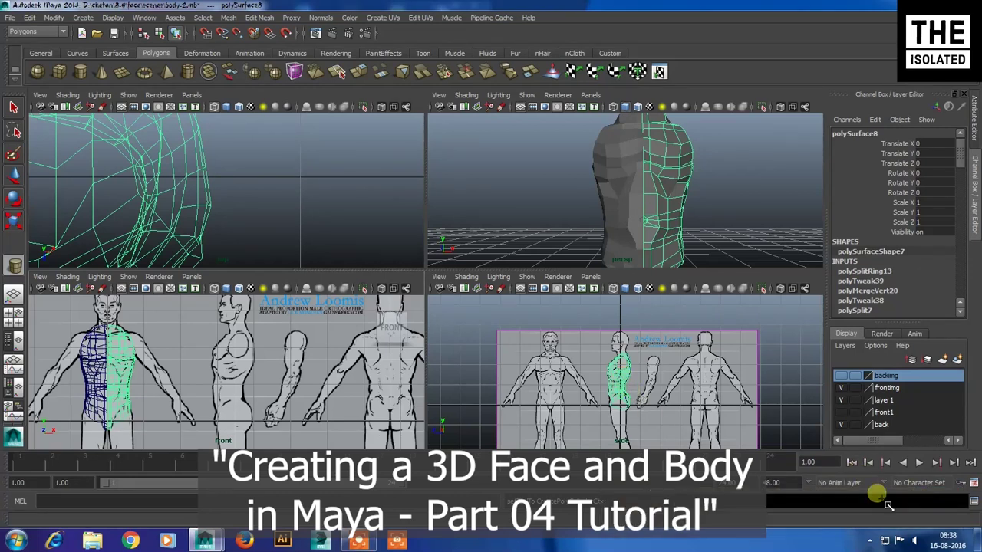
# Step: Toggle the front view full size and back to the four-view layout, zooming in slightly
pyautogui.press('space')
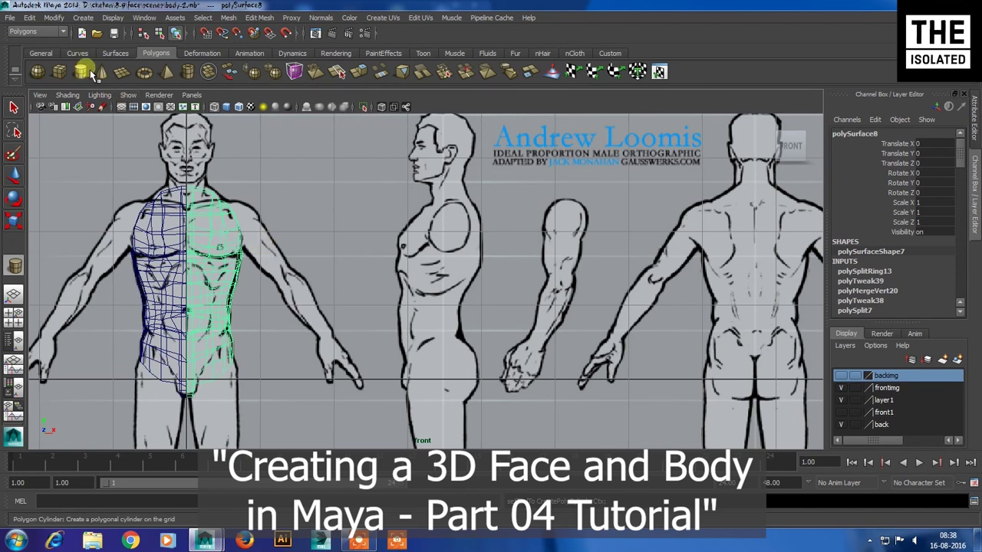
pyautogui.press('space')
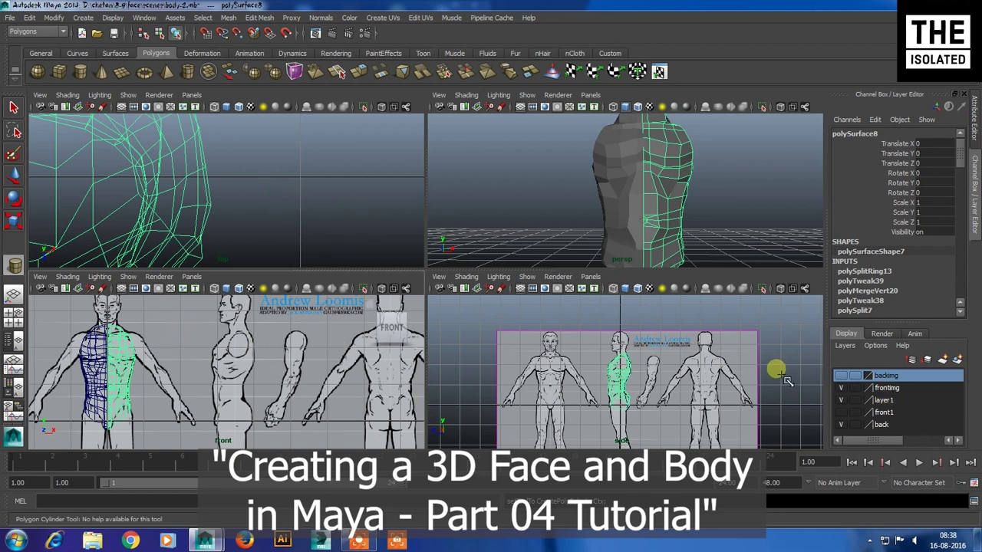
pyautogui.scroll(5, 638, 376)
# Step: Deselect the torso and drag out a new polygon cylinder from the shoulder in full-screen front view
pyautogui.click(625, 358)
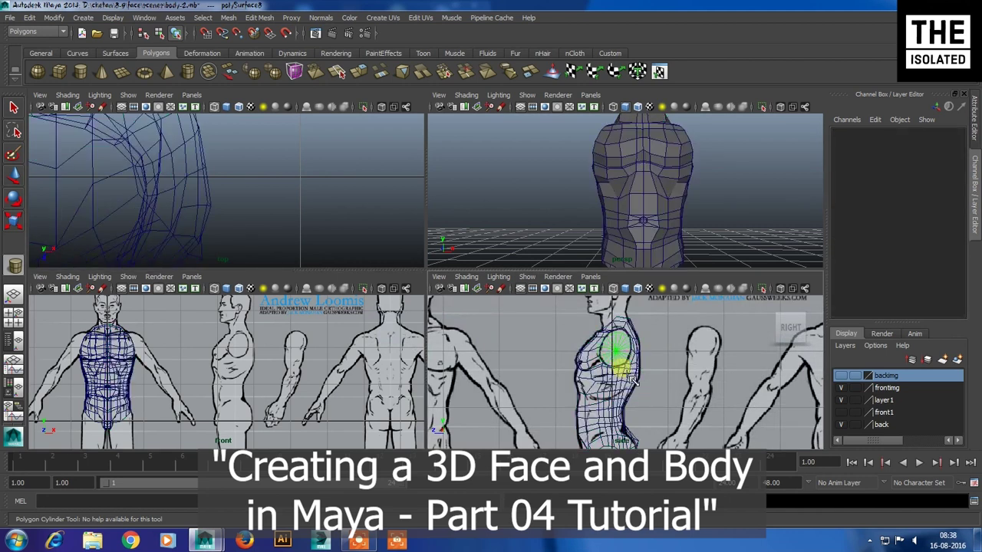
pyautogui.click(633, 382)
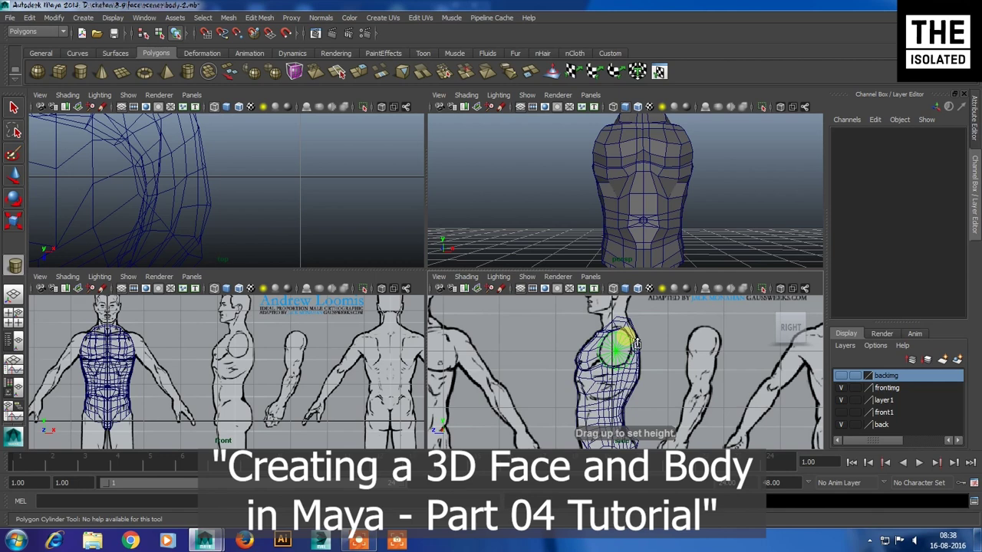
pyautogui.moveTo(636, 344); pyautogui.dragTo(629, 194)
pyautogui.press('space')
pyautogui.hotkey('ctrl', 'space')
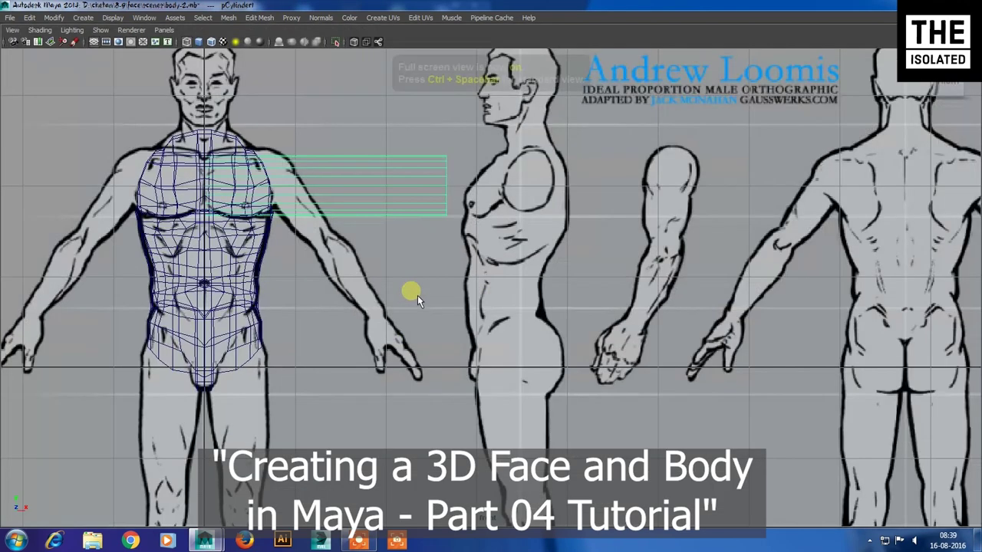
# Step: Rotate and move the cylinder diagonally onto the reference's upper arm, about -58.187 in Z
pyautogui.press('e')
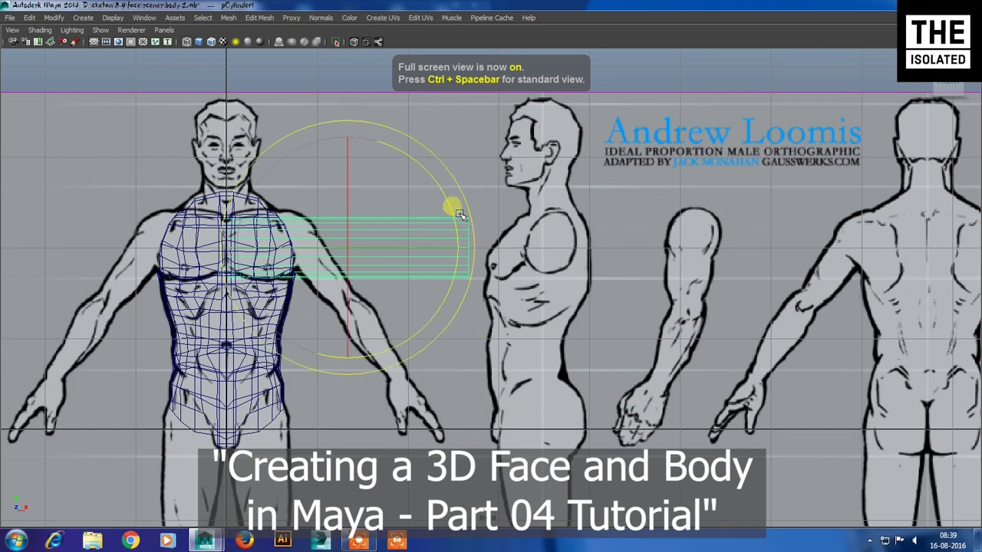
pyautogui.moveTo(456, 212)
pyautogui.mouseDown()
pyautogui.moveTo(441, 193)
pyautogui.moveTo(452, 267)
pyautogui.mouseUp()
pyautogui.press('w')
pyautogui.moveTo(366, 256); pyautogui.dragTo(362, 304)
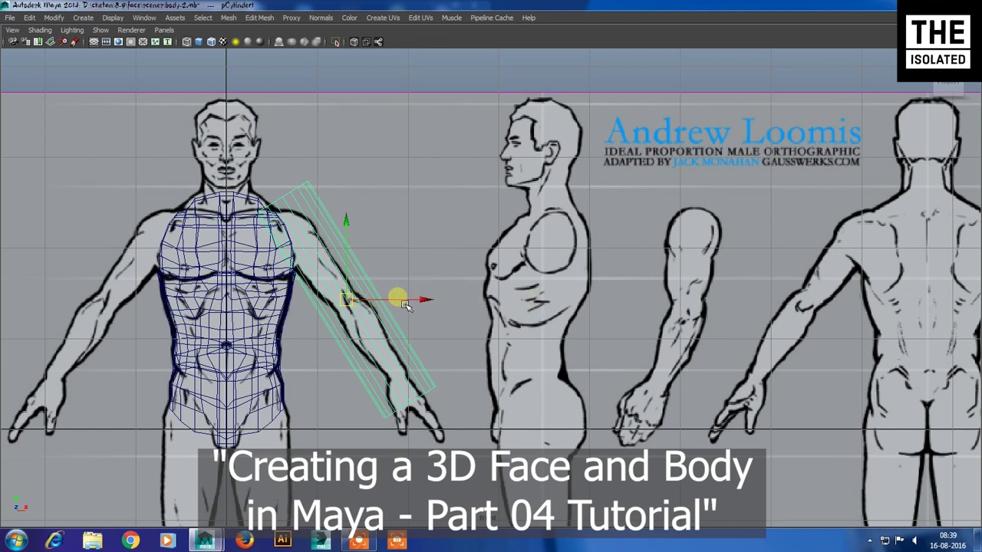
pyautogui.press('t')
pyautogui.moveTo(336, 311); pyautogui.dragTo(323, 317)
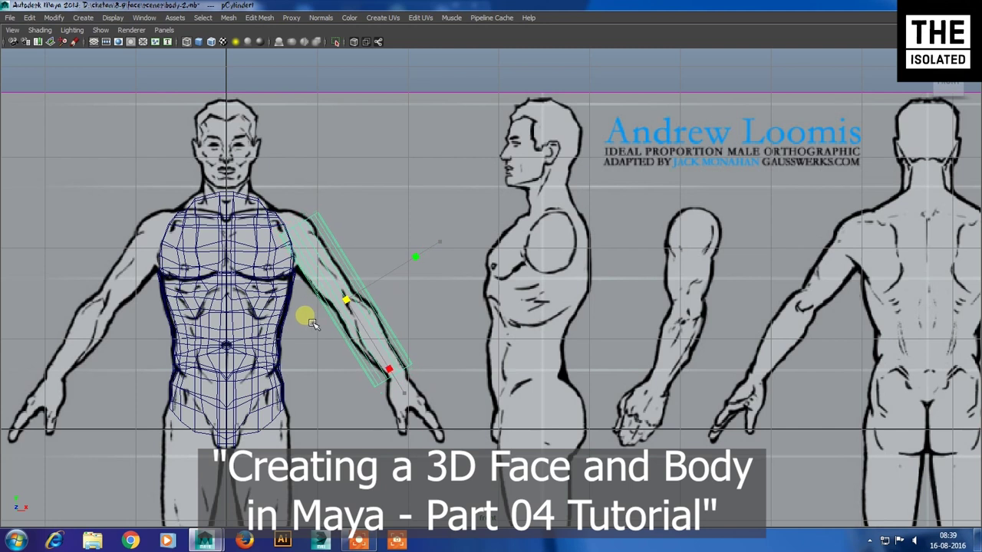
pyautogui.press('w')
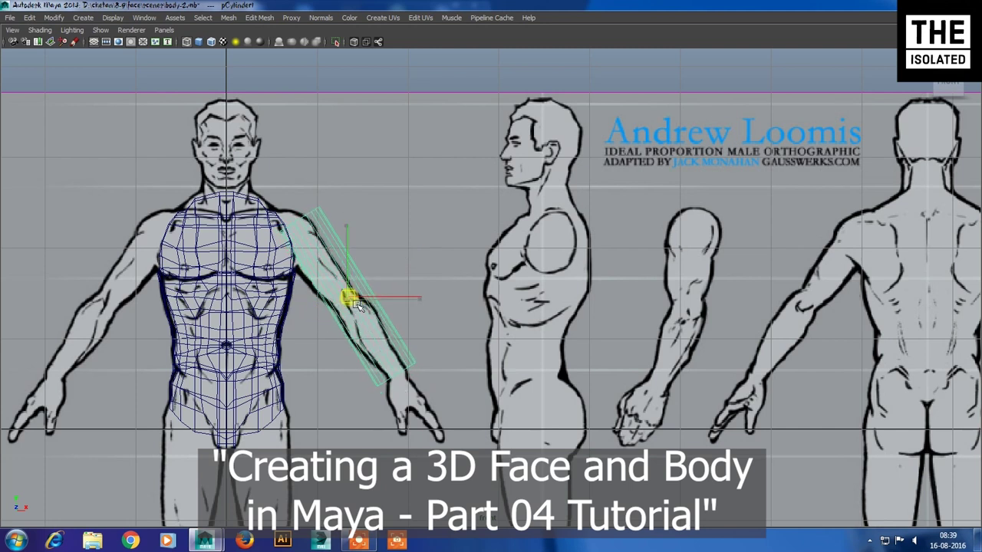
pyautogui.hotkey('ctrl', 'space')
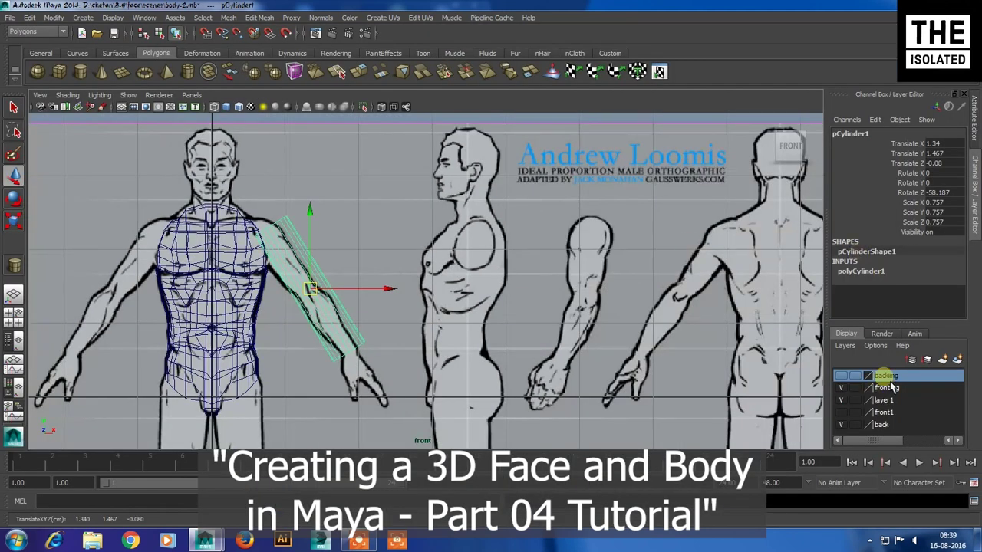
# Step: Set polyCylinder1's Subdivisions Height to 8 in the Channel Box, then go full screen
pyautogui.click(861, 272)
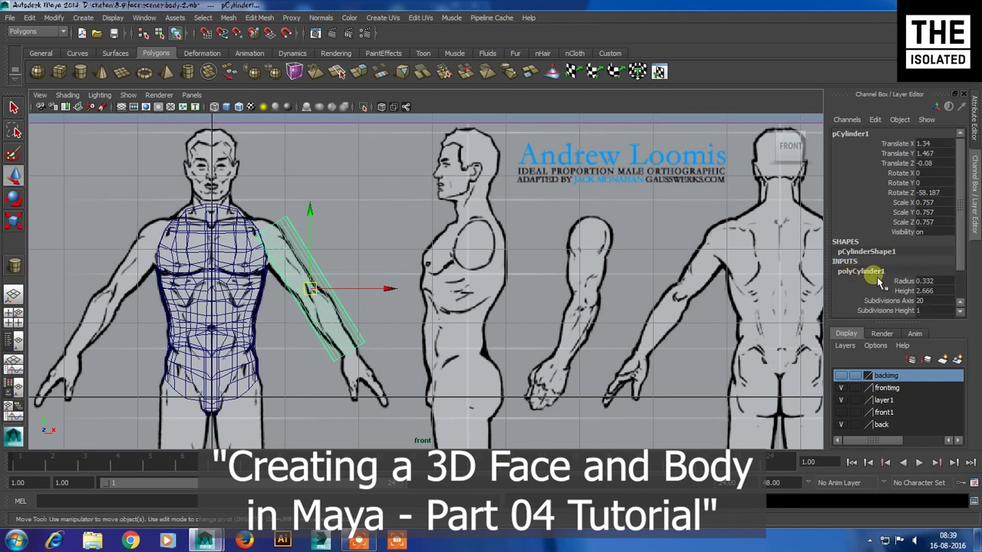
pyautogui.scroll(-2, 883, 280)
pyautogui.click(898, 275)
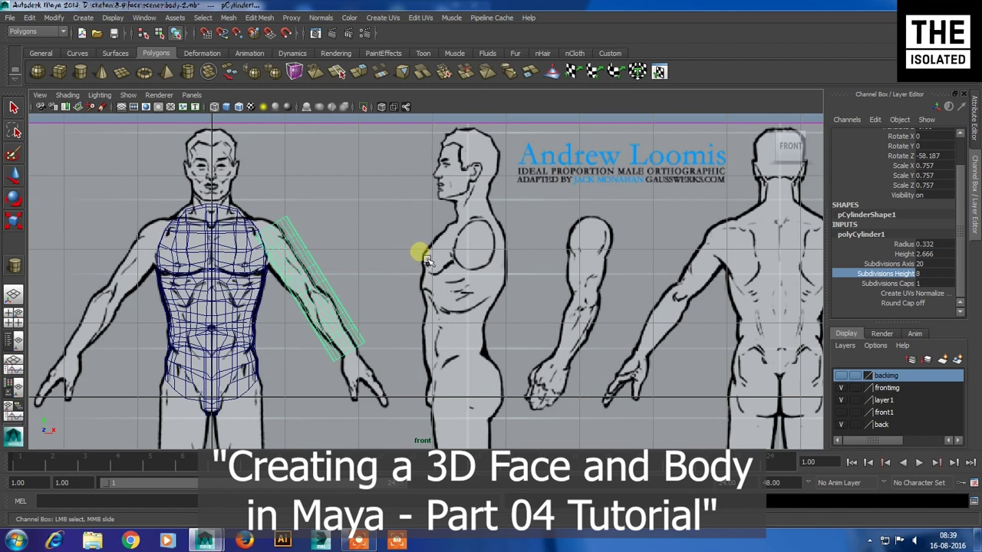
pyautogui.scroll(3, 468, 212)
pyautogui.scroll(2, 476, 218)
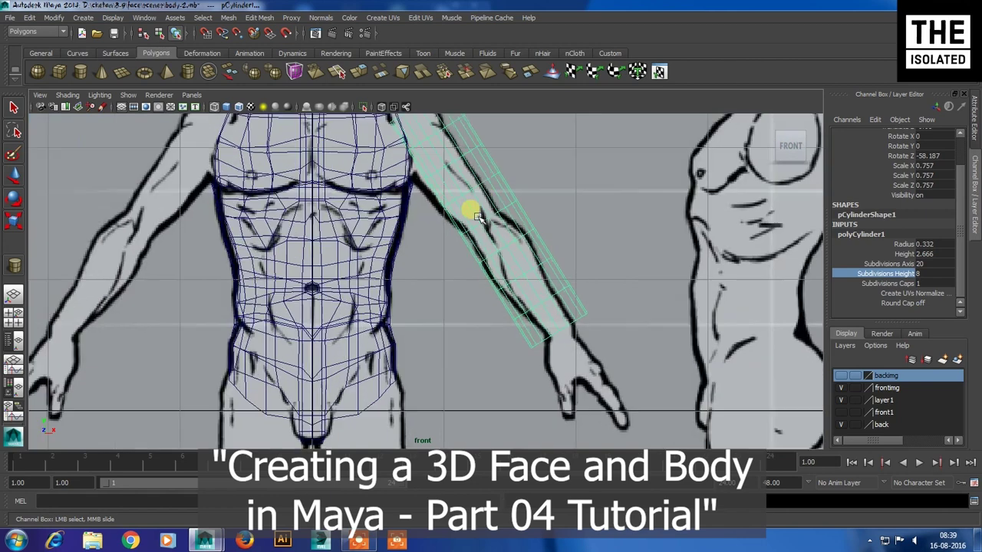
pyautogui.scroll(2, 477, 217)
pyautogui.hotkey('ctrl', 'space')
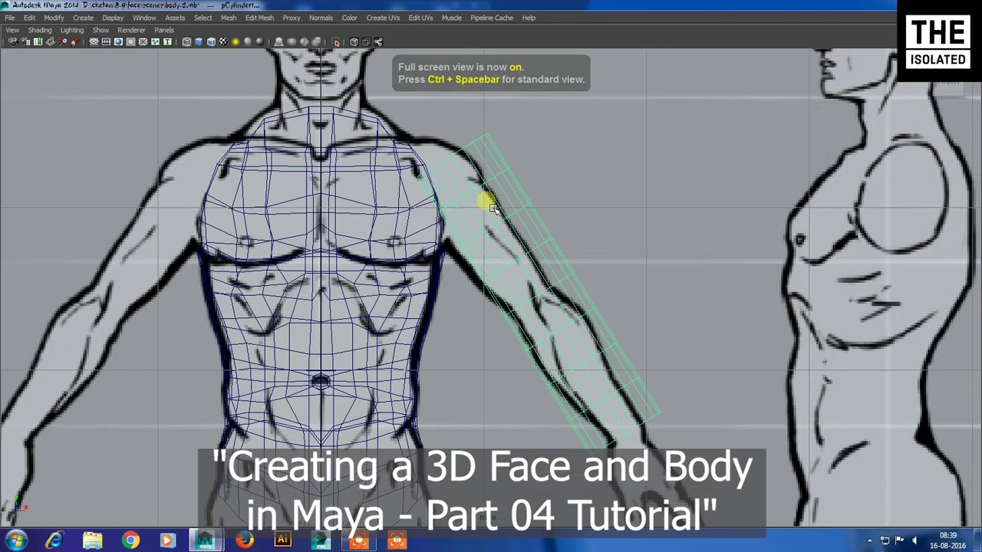
# Step: Switch the cylinder to face mode and select then clear the shoulder-end and wrist-end faces
pyautogui.keyDown('alt'); pyautogui.moveTo(513, 220); pyautogui.dragTo(470, 157, button='middle'); pyautogui.keyUp('alt')
pyautogui.rightClick(447, 128)
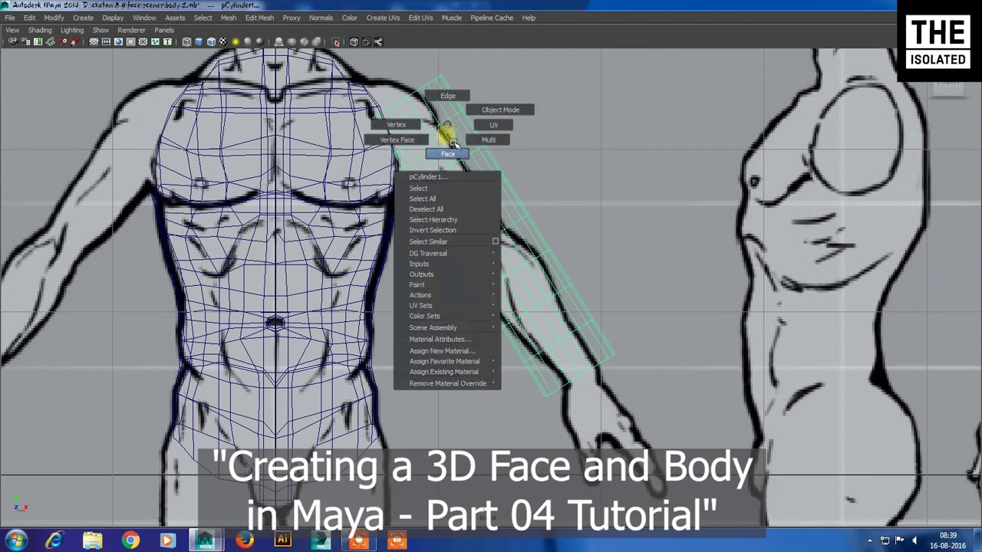
pyautogui.click(453, 157)
pyautogui.moveTo(385, 78)
pyautogui.mouseDown()
pyautogui.moveTo(446, 114)
pyautogui.moveTo(443, 146)
pyautogui.mouseUp()
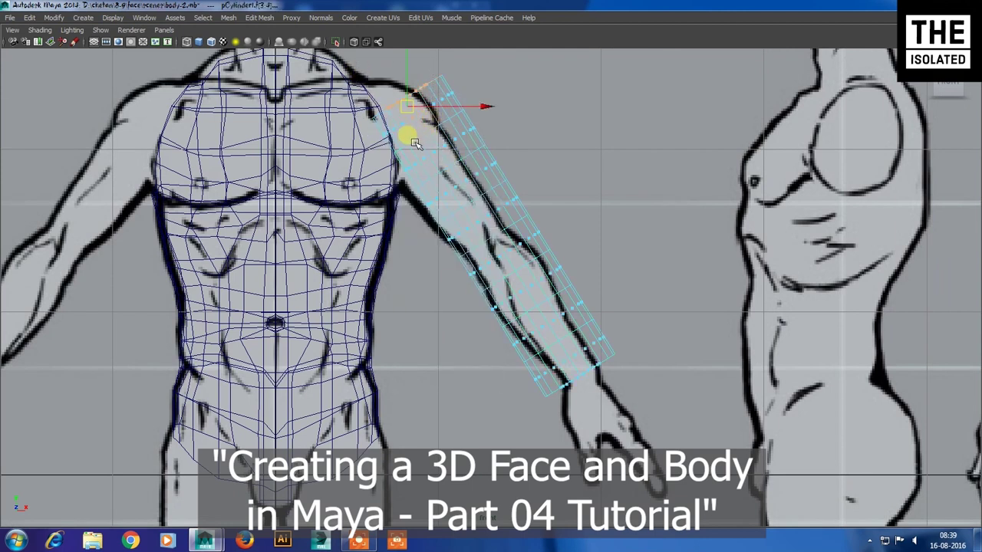
pyautogui.click(464, 198)
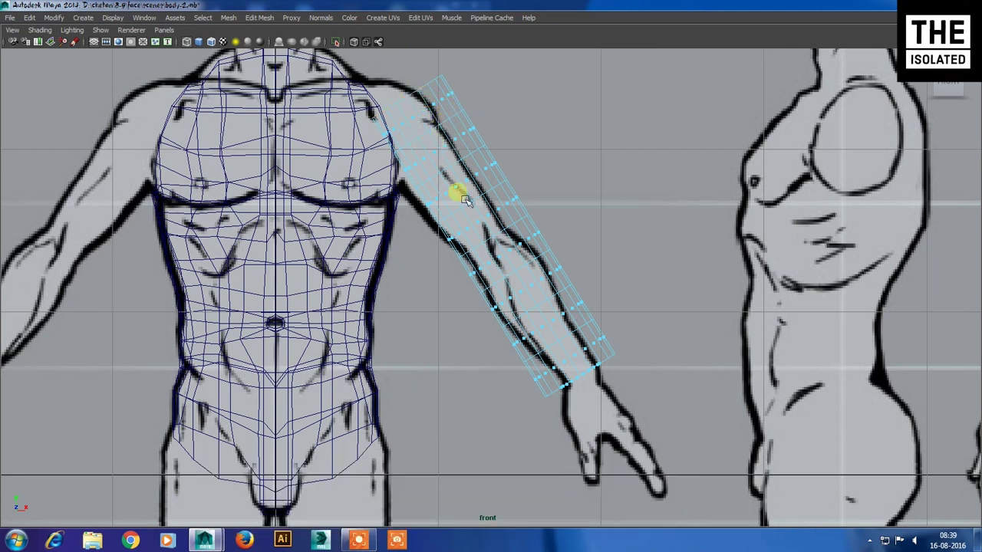
pyautogui.scroll(2, 586, 353)
pyautogui.keyDown('alt'); pyautogui.moveTo(586, 353); pyautogui.dragTo(517, 226, button='middle'); pyautogui.keyUp('alt')
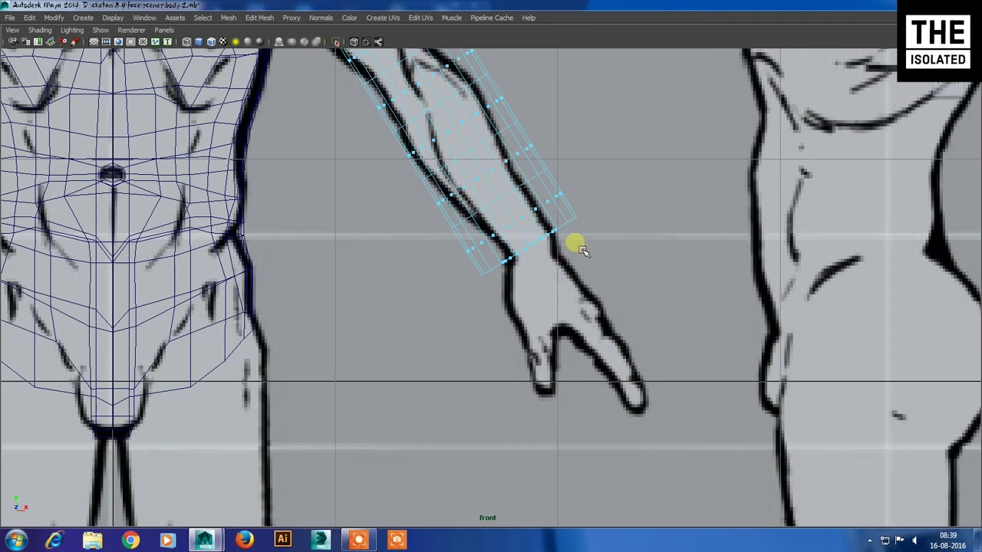
pyautogui.moveTo(545, 252)
pyautogui.mouseDown()
pyautogui.moveTo(540, 264)
pyautogui.moveTo(504, 277)
pyautogui.mouseUp()
pyautogui.click(522, 275)
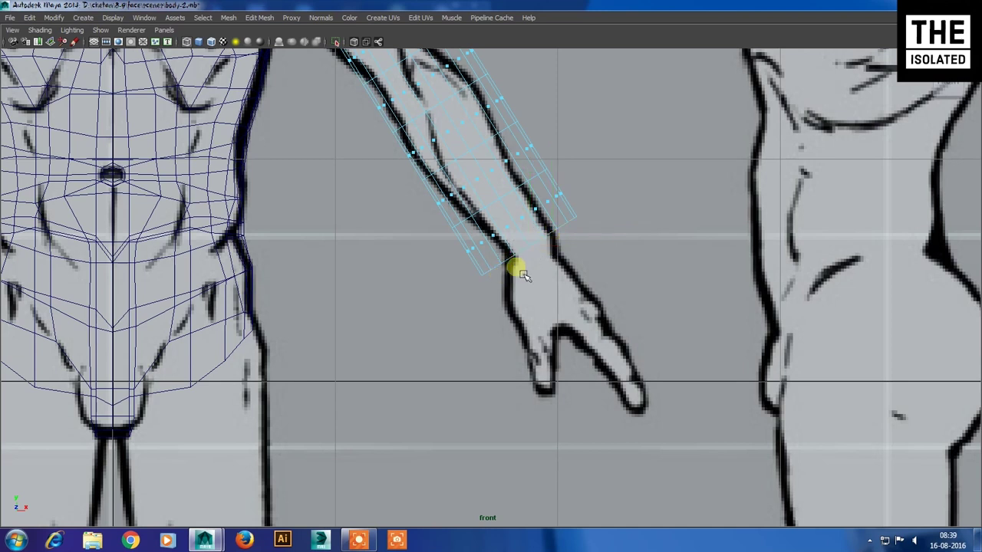
# Step: Orbit the torso and arm tube in perspective, then return to the front view of the arm
pyautogui.press('space')
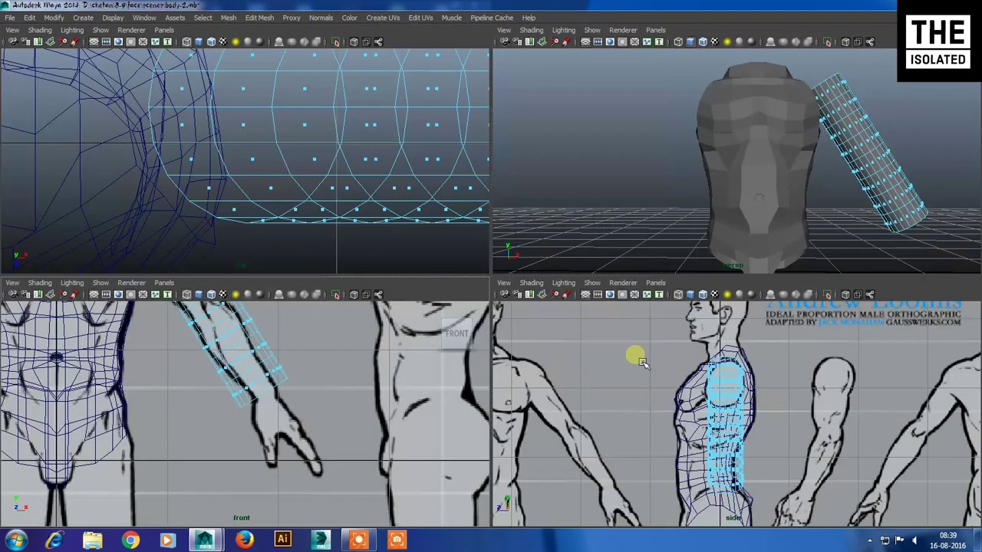
pyautogui.press('space')
pyautogui.moveTo(686, 237)
pyautogui.keyDown('alt'); pyautogui.mouseDown()
pyautogui.moveTo(549, 218)
pyautogui.moveTo(559, 236)
pyautogui.mouseUp(); pyautogui.keyUp('alt')
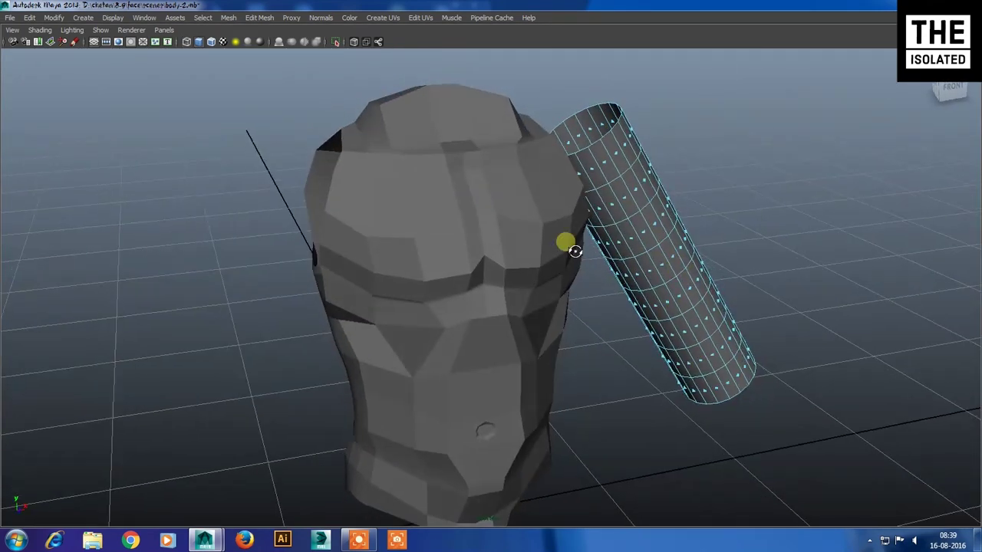
pyautogui.press('space')
pyautogui.press('space')
pyautogui.scroll(2, 397, 379)
pyautogui.moveTo(473, 248)
pyautogui.keyDown('alt'); pyautogui.mouseDown(button='middle')
pyautogui.moveTo(425, 250)
pyautogui.moveTo(438, 292)
pyautogui.mouseUp(button='middle'); pyautogui.keyUp('alt')
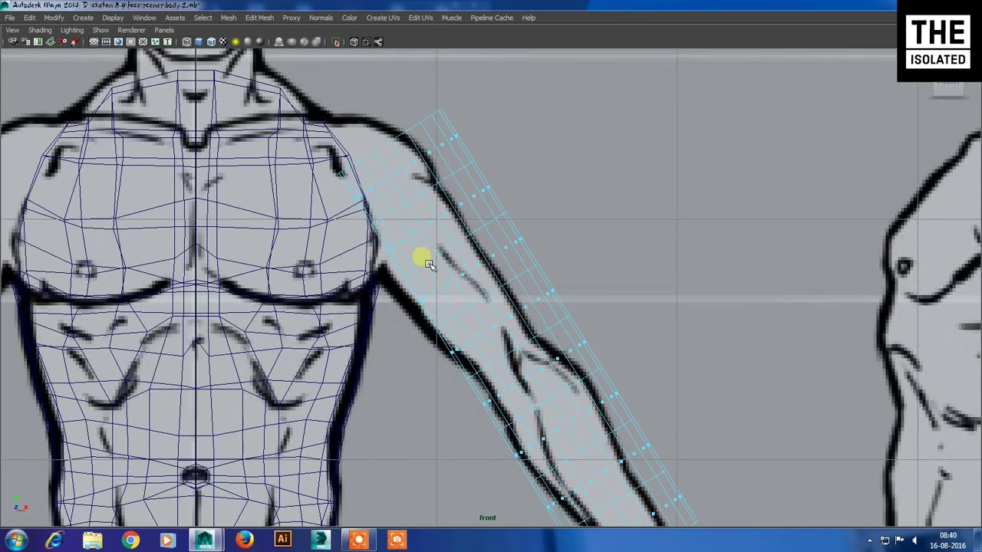
# Step: Select the shoulder-end vertex ring, tilt it toward the torso and pull it outward onto the shoulder outline
pyautogui.moveTo(434, 199); pyautogui.dragTo(388, 189, button='right')
pyautogui.keyDown('alt'); pyautogui.moveTo(388, 189); pyautogui.dragTo(471, 219, button='middle'); pyautogui.keyUp('alt')
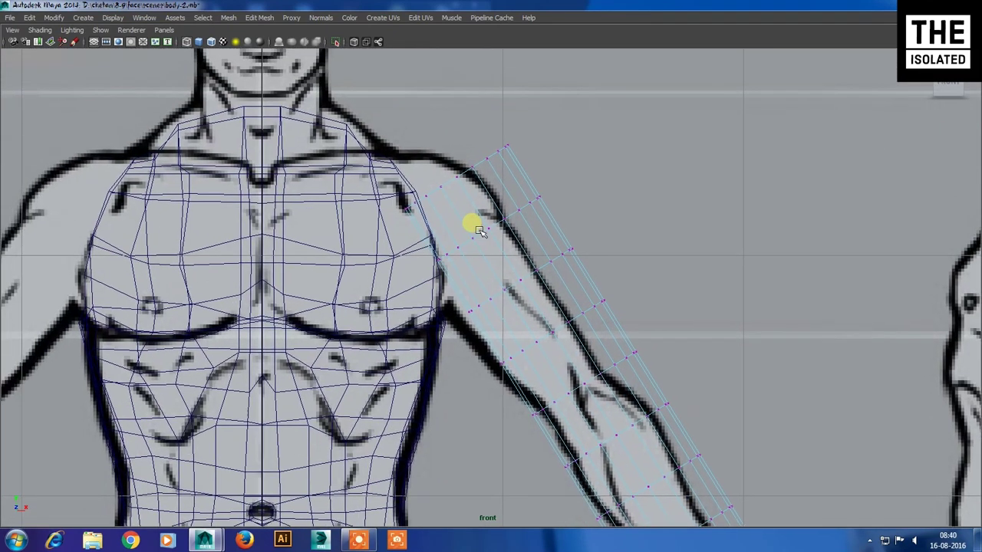
pyautogui.moveTo(561, 115); pyautogui.dragTo(350, 223)
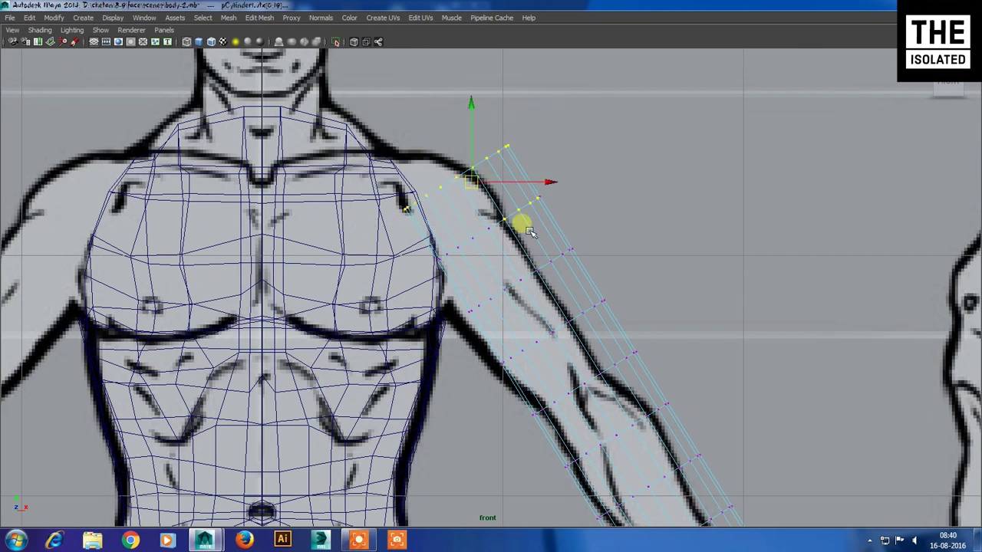
pyautogui.moveTo(527, 208); pyautogui.dragTo(491, 261, button='middle')
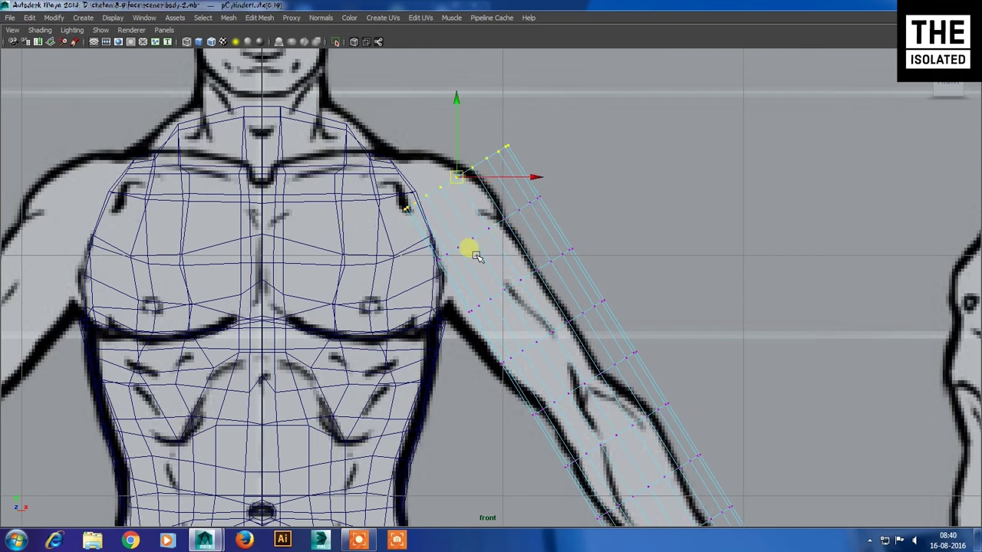
pyautogui.press('e')
pyautogui.moveTo(527, 131)
pyautogui.mouseDown()
pyautogui.moveTo(542, 104)
pyautogui.moveTo(532, 92)
pyautogui.mouseUp()
pyautogui.press('w')
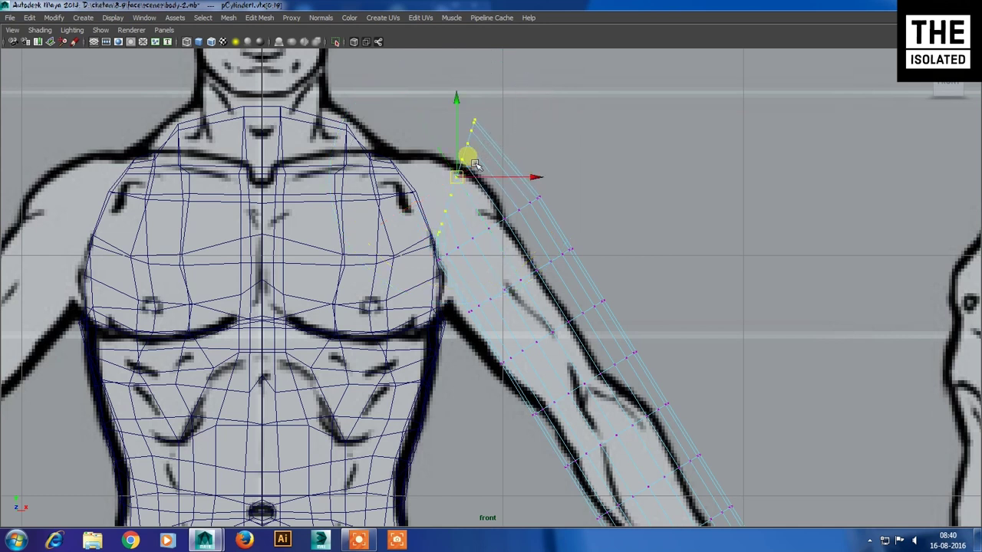
pyautogui.moveTo(469, 184); pyautogui.dragTo(424, 215)
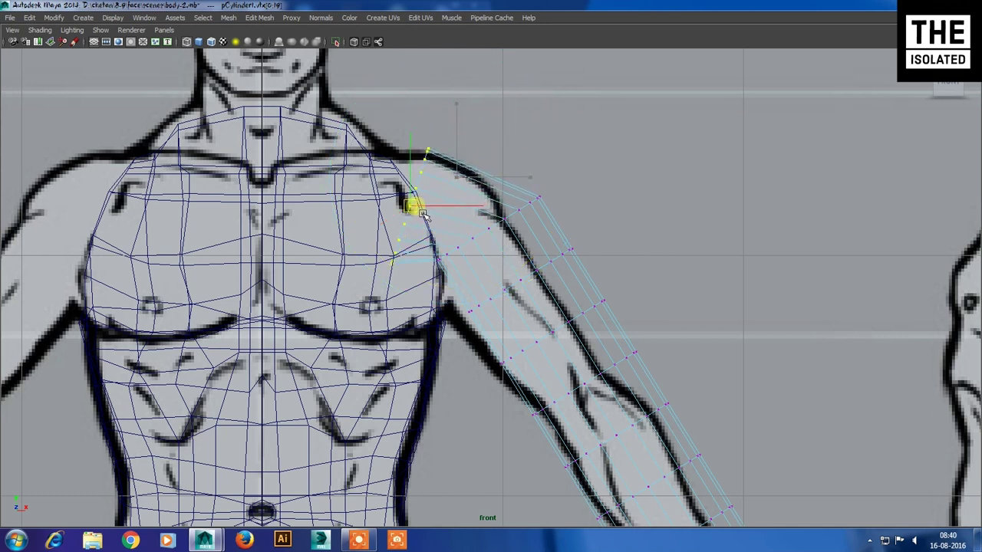
pyautogui.moveTo(581, 302)
pyautogui.keyDown('alt'); pyautogui.mouseDown(button='middle')
pyautogui.moveTo(510, 213)
pyautogui.moveTo(471, 271)
pyautogui.mouseUp(button='middle'); pyautogui.keyUp('alt')
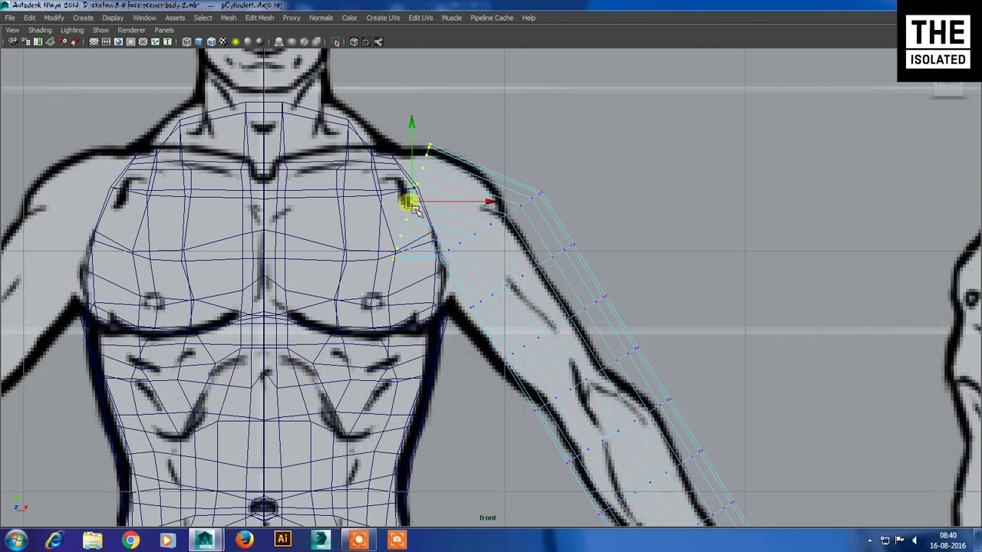
pyautogui.moveTo(423, 213); pyautogui.dragTo(456, 209)
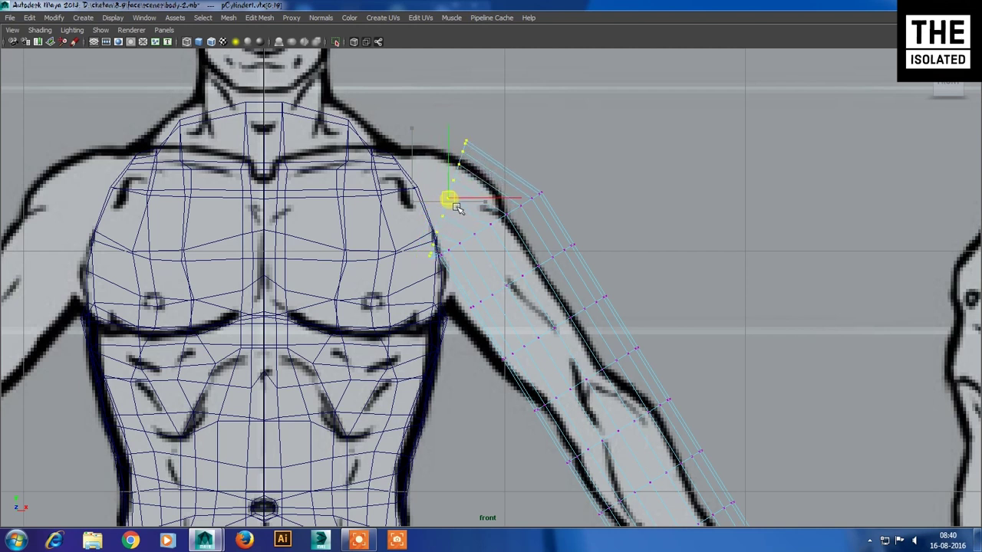
pyautogui.scroll(2, 495, 279)
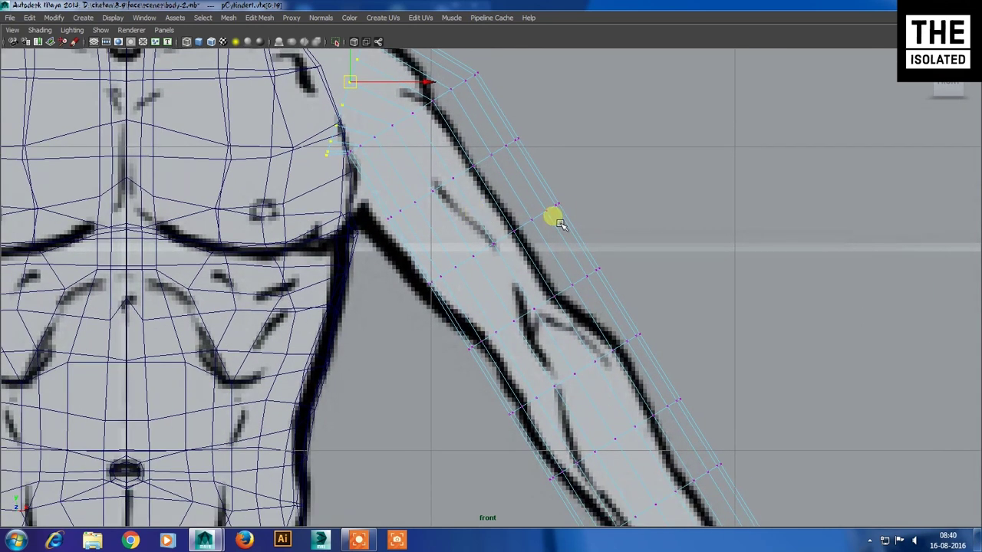
# Step: Select rings across the upper arm and nudge the upper-arm loop to match the sketch
pyautogui.doubleClick(427, 287)
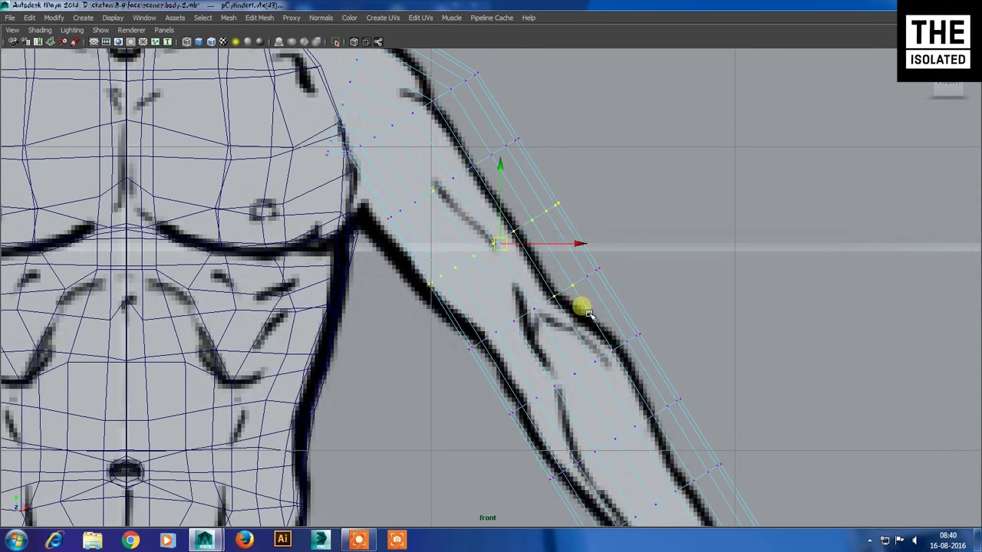
pyautogui.keyDown('shift'); pyautogui.click(445, 192); pyautogui.keyUp('shift')
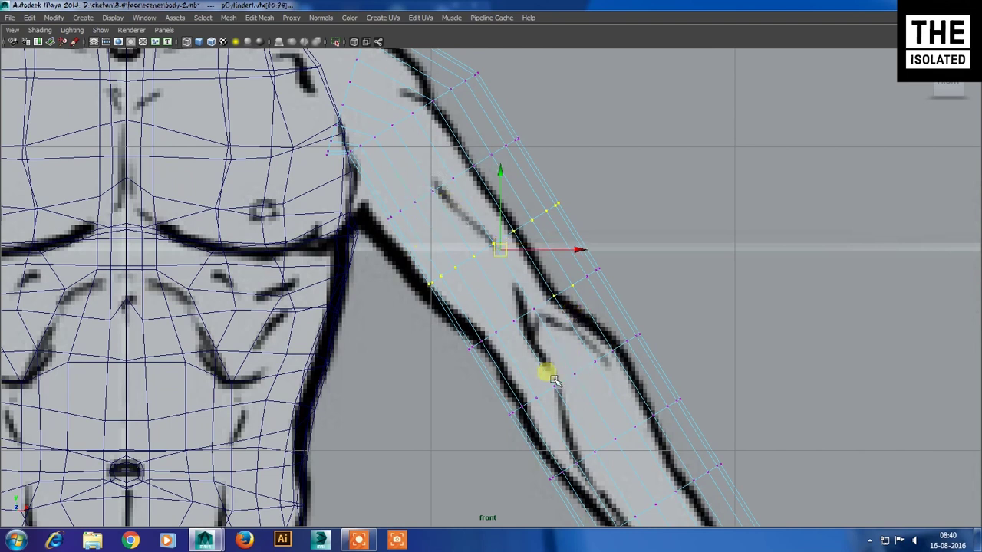
pyautogui.moveTo(506, 269); pyautogui.dragTo(514, 296)
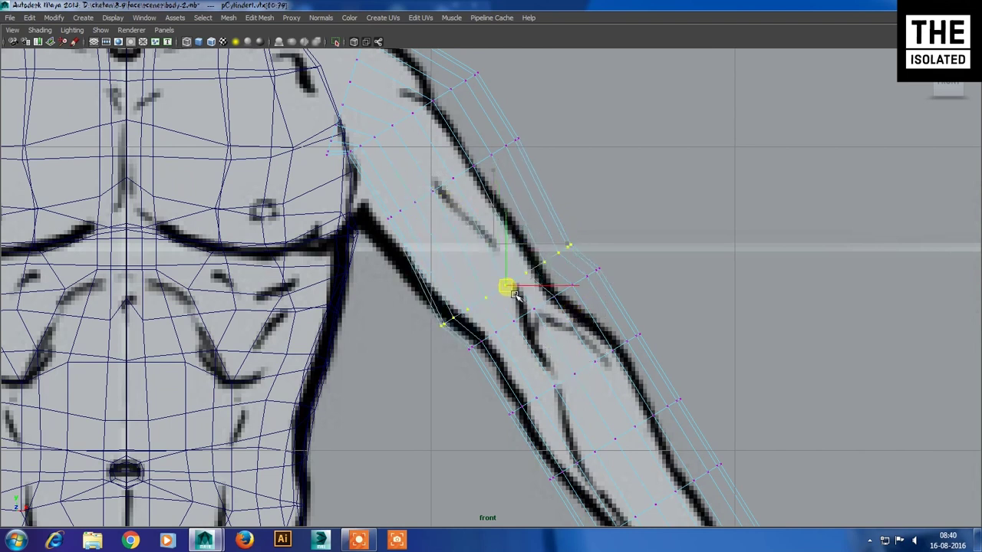
pyautogui.doubleClick(477, 174)
pyautogui.doubleClick(449, 195)
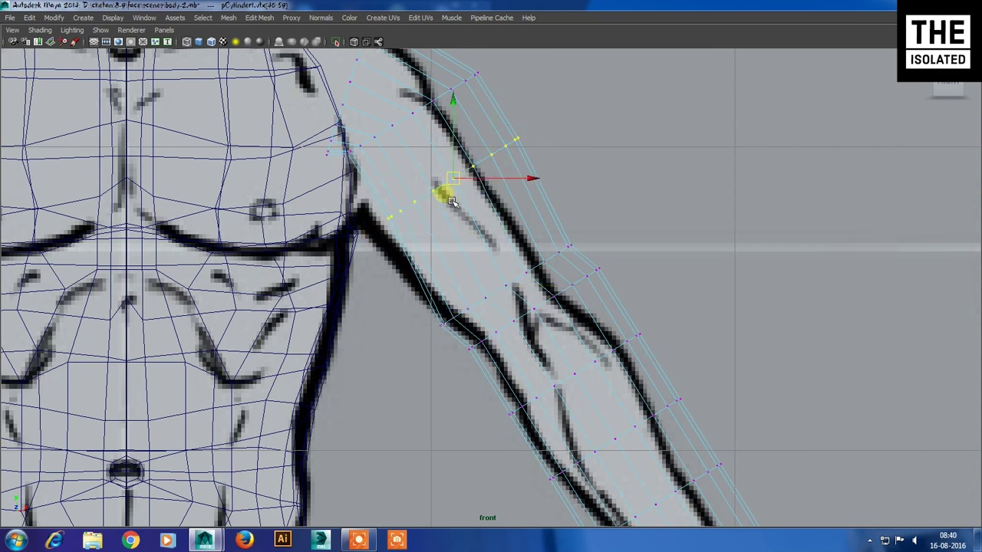
pyautogui.doubleClick(463, 239)
pyautogui.scroll(1, 430, 219)
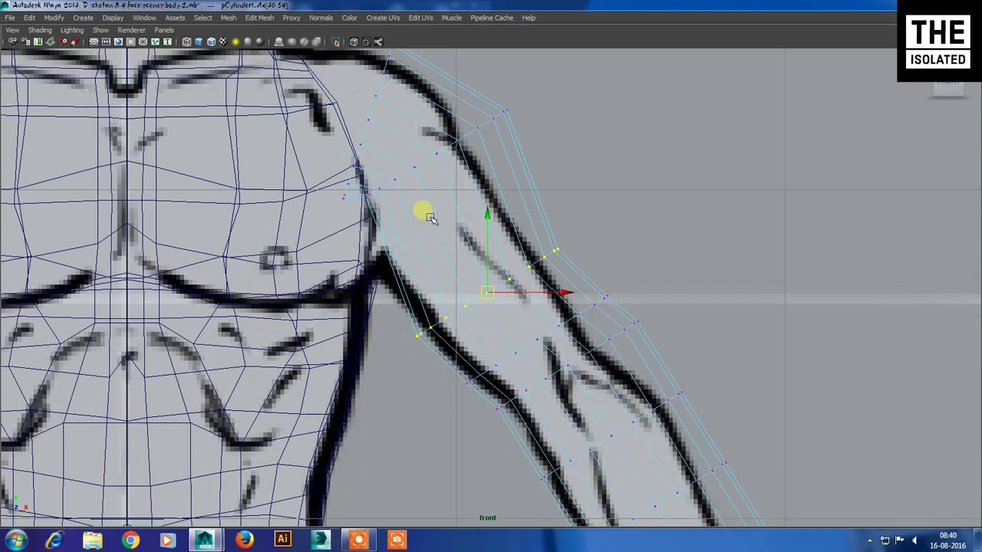
pyautogui.moveTo(483, 142); pyautogui.dragTo(481, 123, button='right')
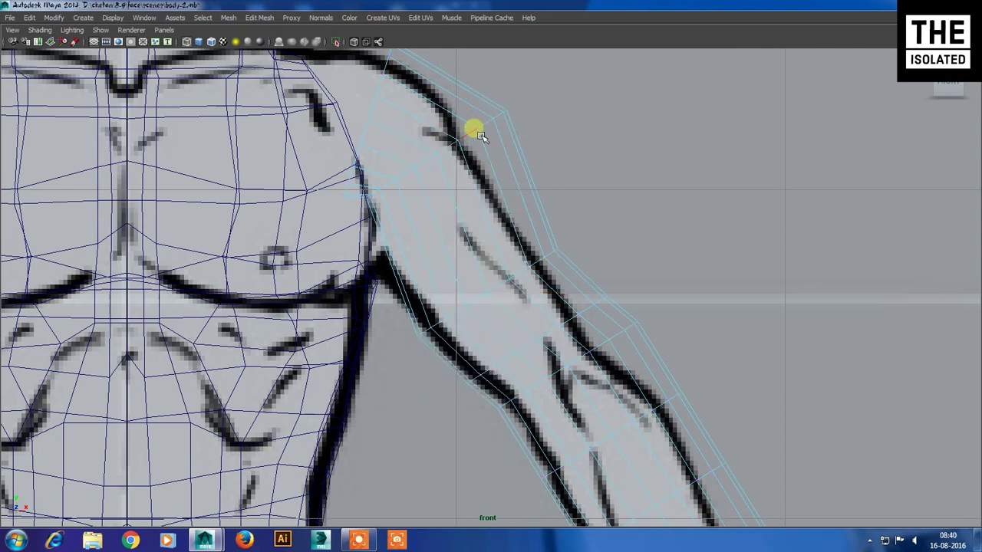
pyautogui.doubleClick(453, 147)
pyautogui.doubleClick(459, 244)
pyautogui.moveTo(460, 245); pyautogui.dragTo(458, 233)
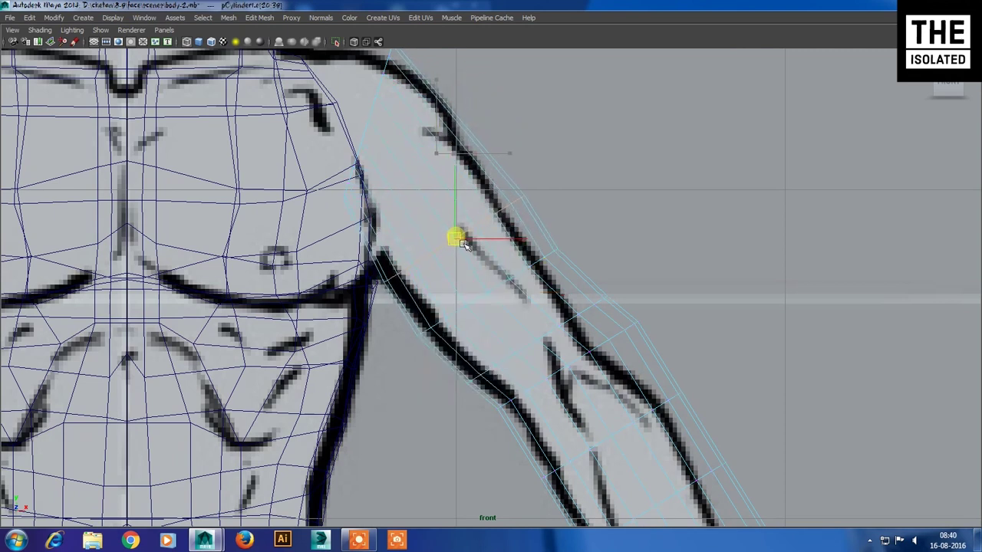
# Step: Tilt the shoulder-end edge loop to the shoulder angle and lower it into place
pyautogui.doubleClick(388, 90)
pyautogui.scroll(-2, 408, 184)
pyautogui.scroll(1, 425, 250)
pyautogui.press('e')
pyautogui.moveTo(495, 154); pyautogui.dragTo(470, 141)
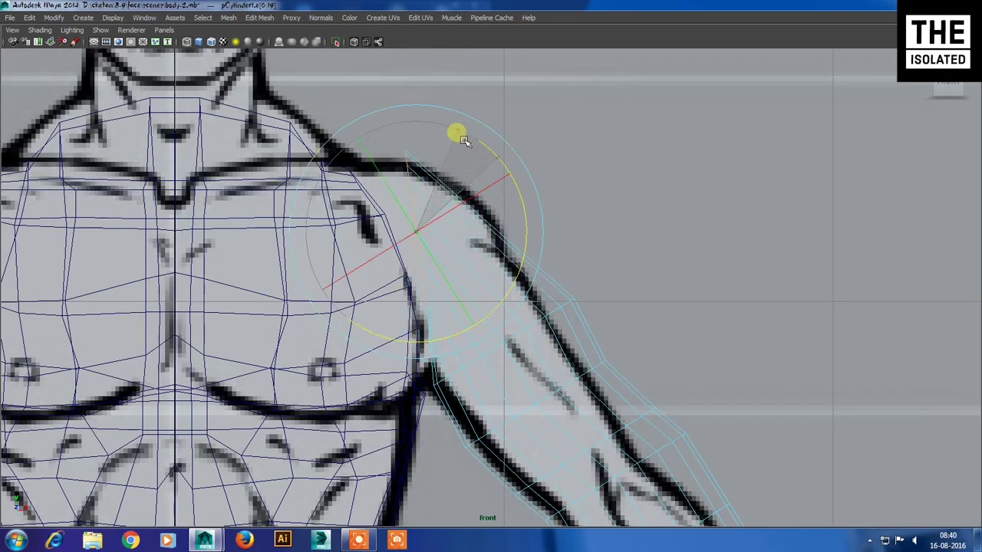
pyautogui.press('w')
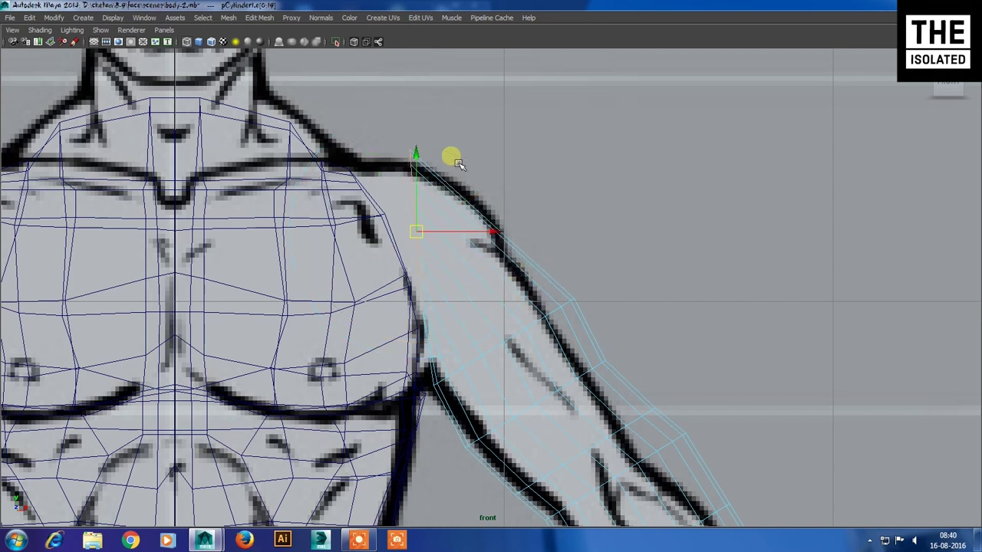
pyautogui.moveTo(427, 233); pyautogui.dragTo(424, 277)
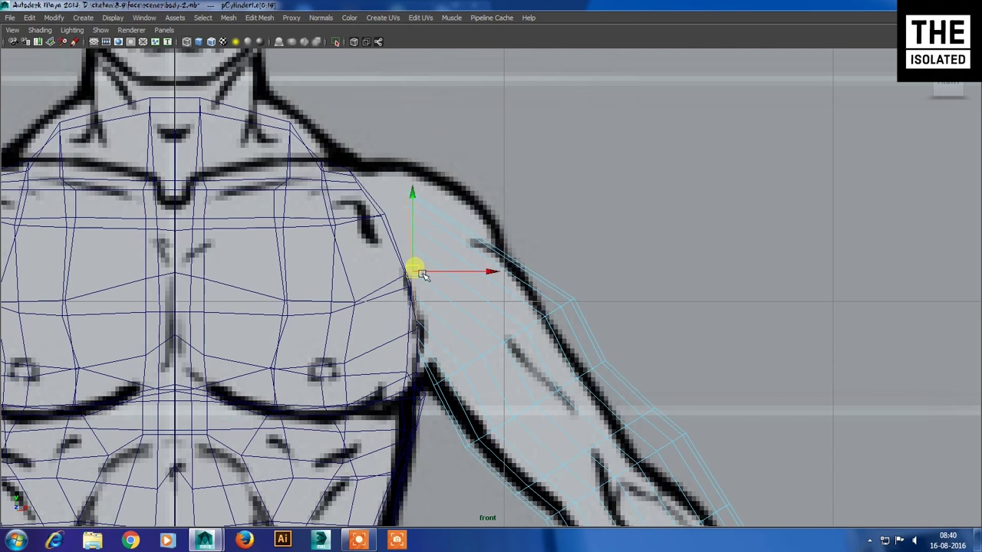
pyautogui.keyDown('alt'); pyautogui.moveTo(422, 275); pyautogui.dragTo(403, 116, button='middle'); pyautogui.keyUp('alt')
pyautogui.scroll(2, 462, 170)
# Step: Rotate the upper-arm edge loop to follow the arm, move it up-left, and select a lower loop
pyautogui.doubleClick(471, 171)
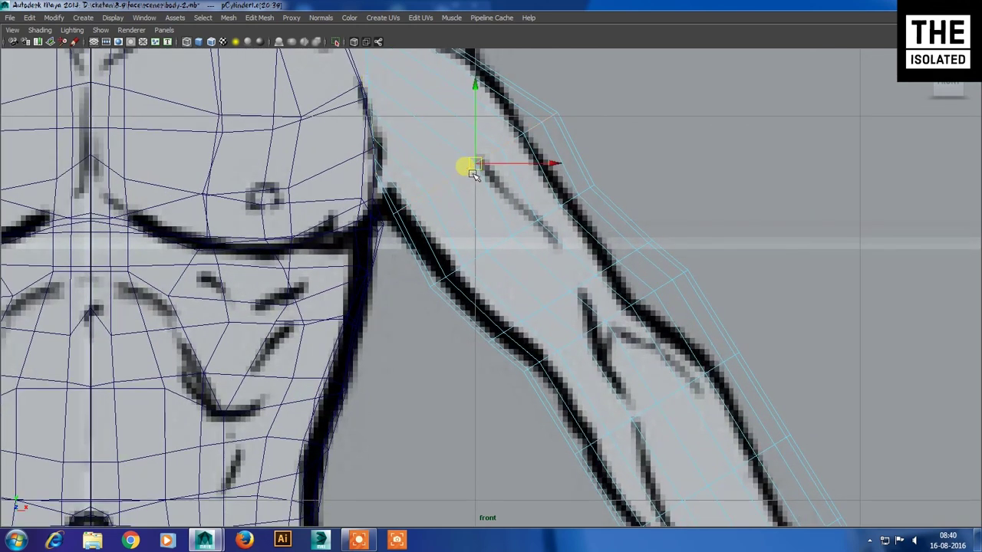
pyautogui.press('e')
pyautogui.moveTo(583, 172); pyautogui.dragTo(582, 126)
pyautogui.press('w')
pyautogui.moveTo(482, 169)
pyautogui.mouseDown()
pyautogui.moveTo(467, 177)
pyautogui.moveTo(460, 159)
pyautogui.mouseUp()
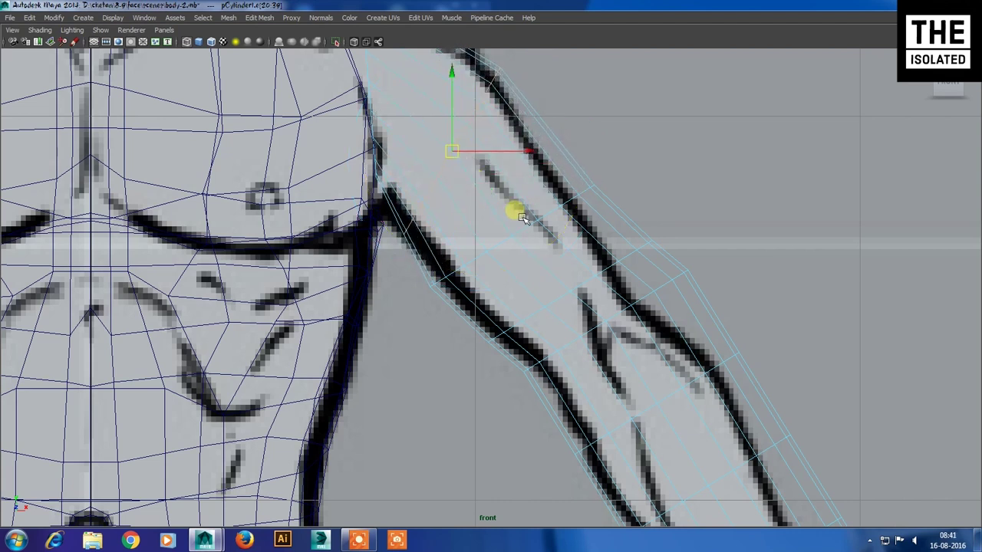
pyautogui.doubleClick(535, 232)
pyautogui.press('e')
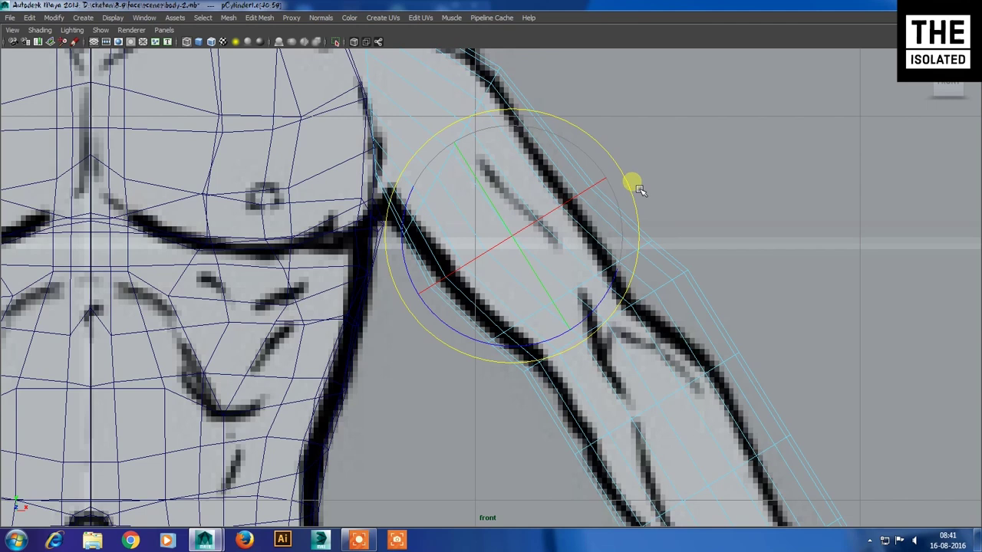
pyautogui.press('w')
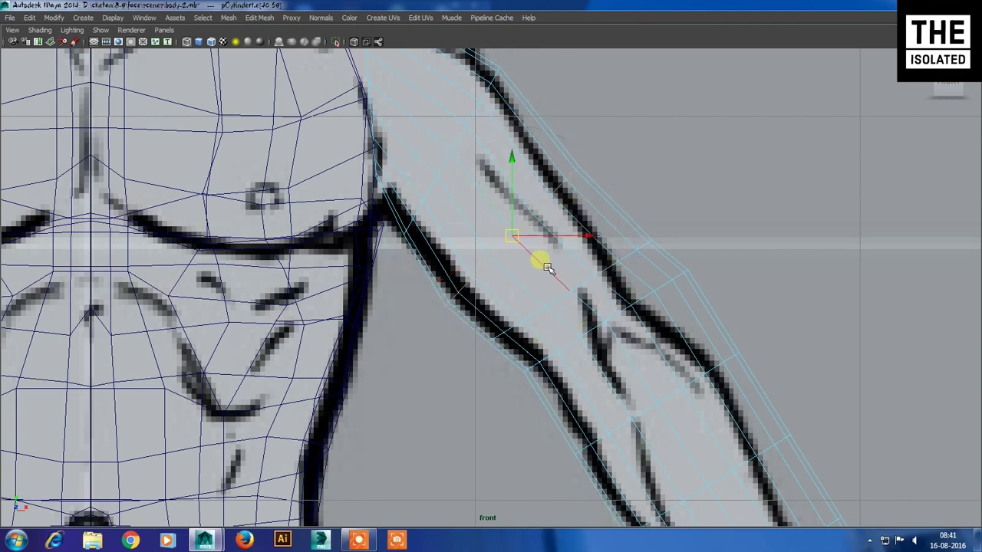
pyautogui.scroll(-2, 345, 154)
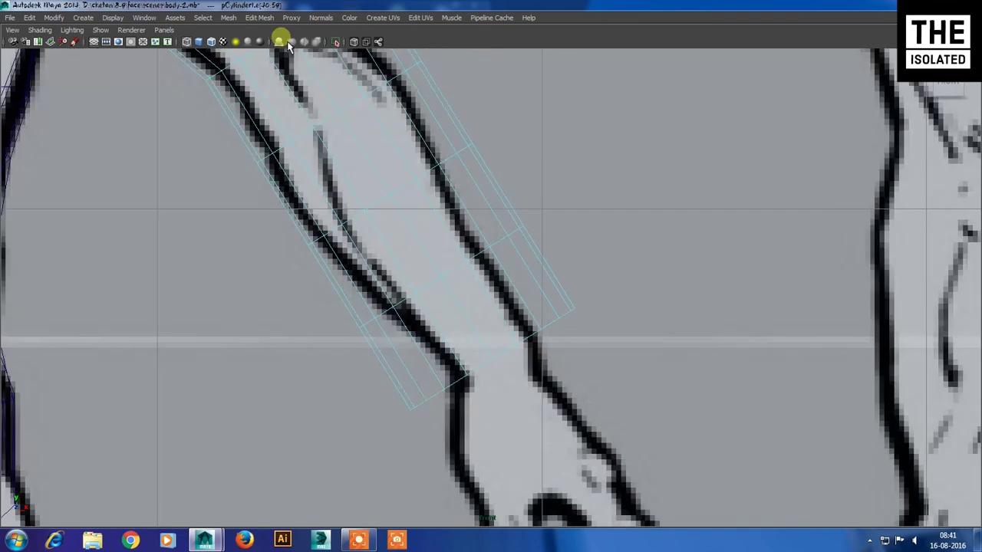
pyautogui.scroll(-3, 324, 111)
pyautogui.scroll(2, 405, 160)
pyautogui.scroll(2, 346, 103)
pyautogui.scroll(2, 471, 228)
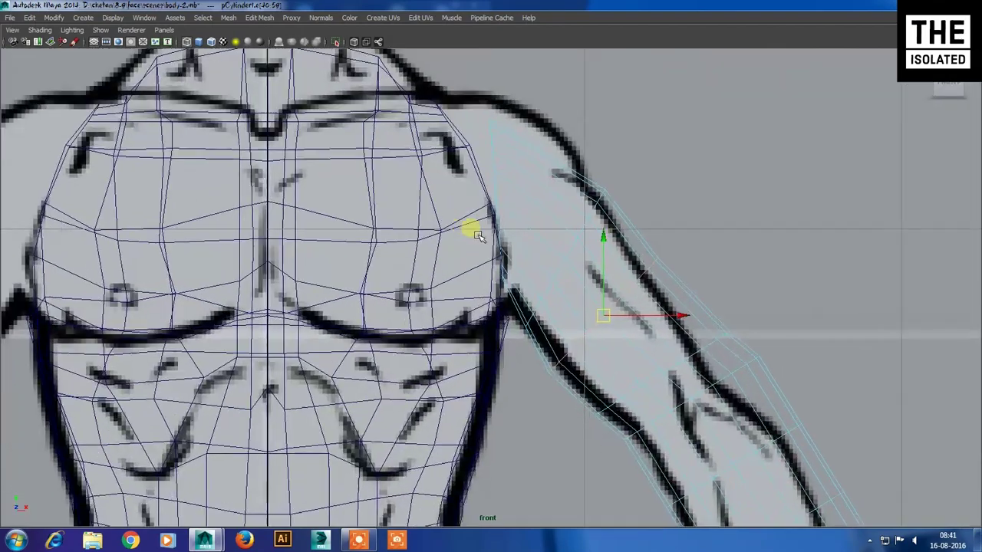
pyautogui.scroll(2, 503, 178)
# Step: Orbit the torso and attached arm in perspective to inspect the bend near the shoulder
pyautogui.press('space')
pyautogui.press('space')
pyautogui.moveTo(559, 175)
pyautogui.keyDown('alt'); pyautogui.mouseDown()
pyautogui.moveTo(443, 184)
pyautogui.moveTo(410, 165)
pyautogui.moveTo(511, 179)
pyautogui.moveTo(575, 164)
pyautogui.mouseUp(); pyautogui.keyUp('alt')
pyautogui.keyDown('alt'); pyautogui.moveTo(560, 230); pyautogui.dragTo(712, 447); pyautogui.keyUp('alt')
pyautogui.press('space')
pyautogui.press('space')
pyautogui.scroll(2, 541, 217)
pyautogui.scroll(2, 475, 184)
pyautogui.keyDown('alt'); pyautogui.moveTo(466, 293); pyautogui.dragTo(543, 152, button='middle'); pyautogui.keyUp('alt')
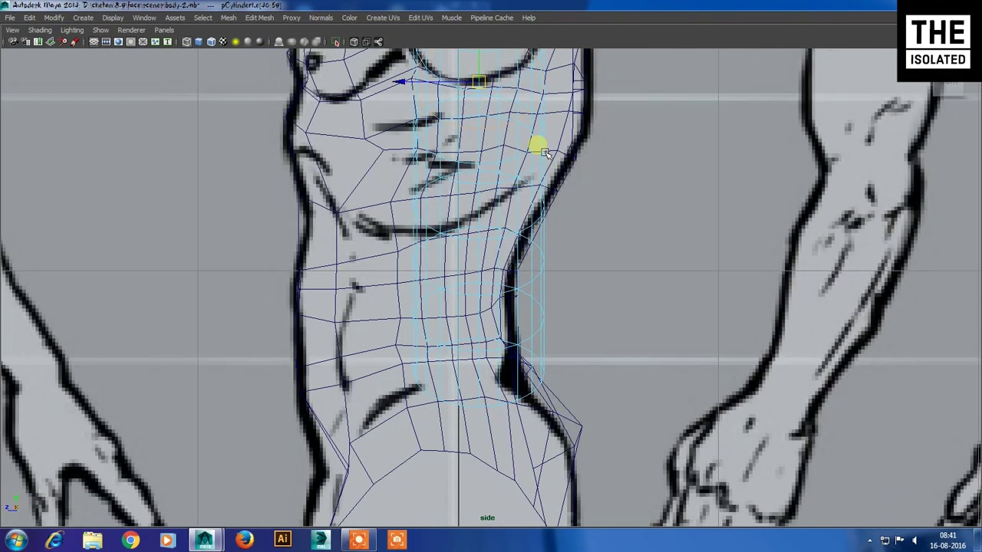
# Step: Maximise the front view, zoom in and select the vertex at the top of the shoulder
pyautogui.press('space')
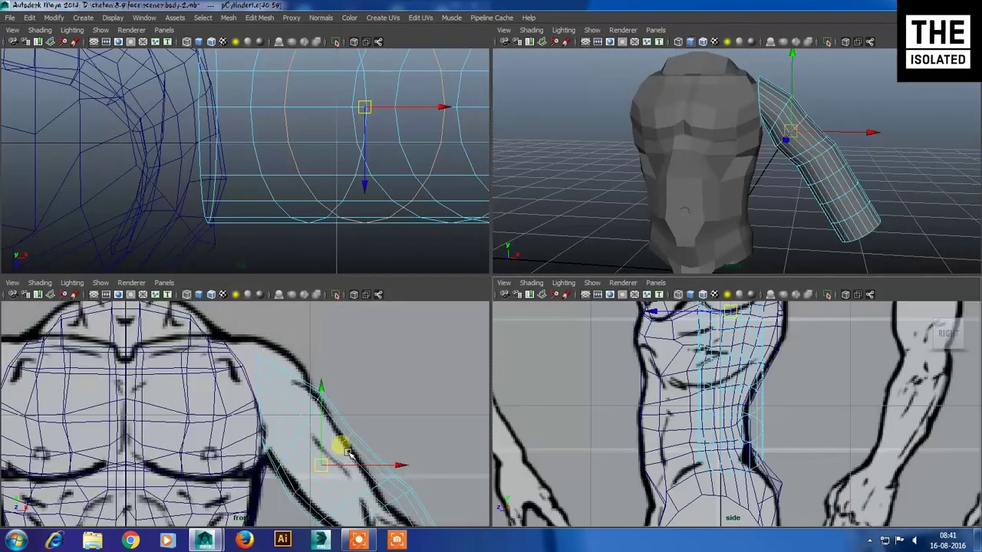
pyautogui.press('space')
pyautogui.scroll(2, 598, 345)
pyautogui.scroll(2, 614, 230)
pyautogui.scroll(1, 648, 272)
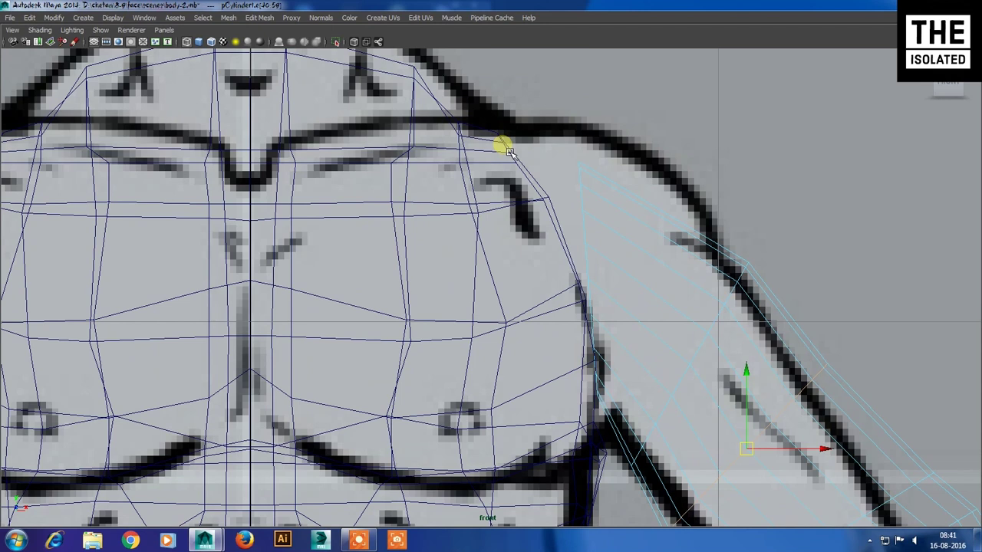
pyautogui.click(585, 197)
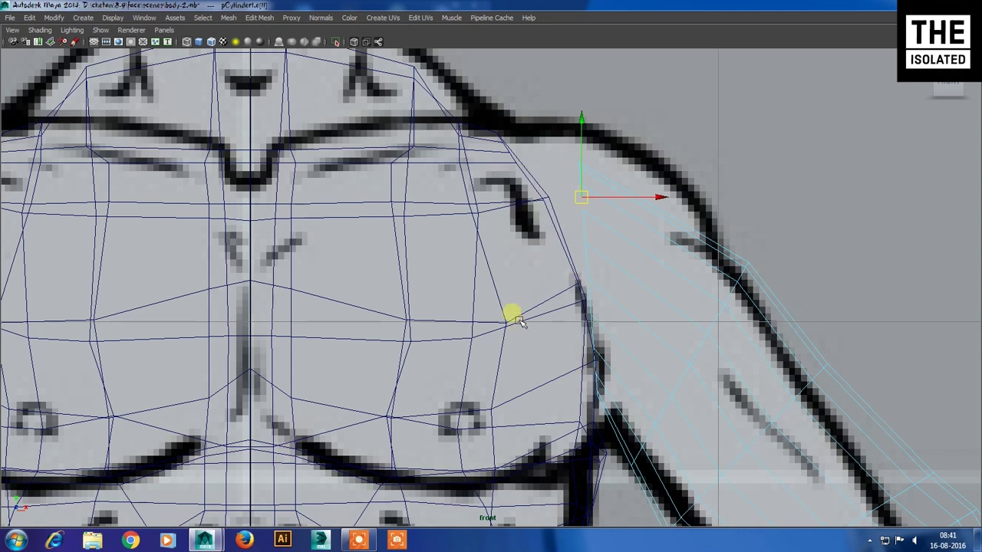
# Step: Zoom and pan the front view to frame the shoulder joint
pyautogui.scroll(-2, 778, 291)
pyautogui.scroll(-1, 778, 292)
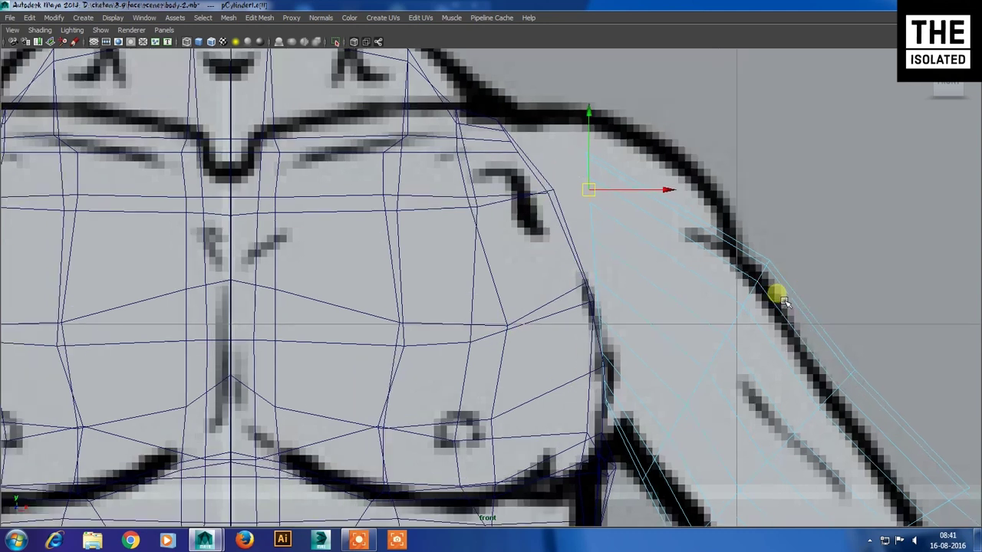
pyautogui.scroll(2, 680, 277)
pyautogui.scroll(2, 588, 223)
pyautogui.scroll(-2, 589, 222)
pyautogui.scroll(1, 568, 297)
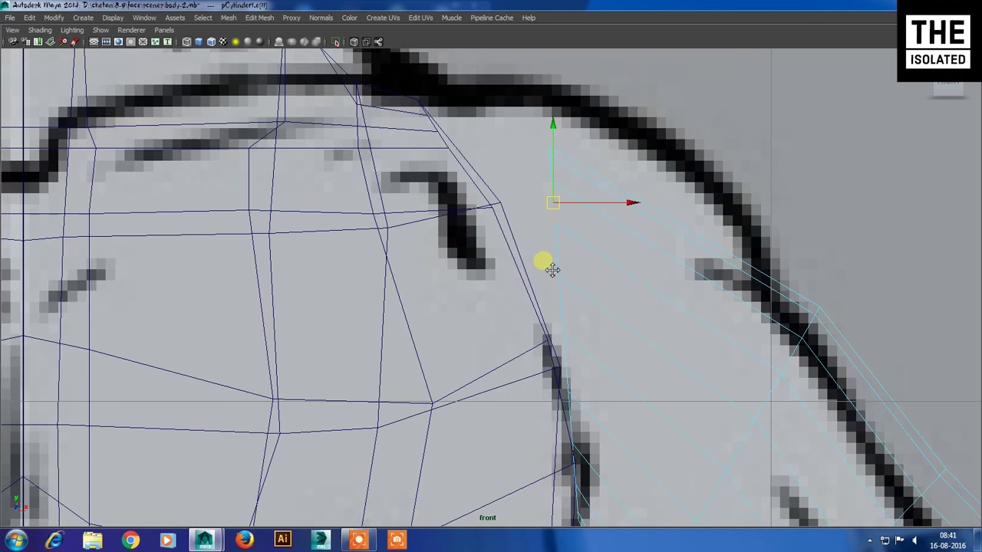
pyautogui.scroll(1, 548, 268)
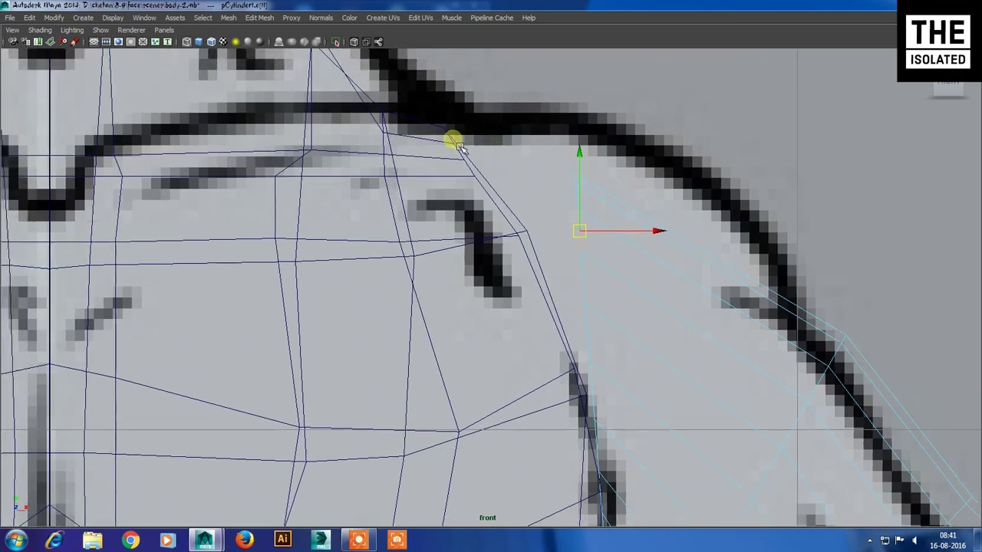
pyautogui.keyDown('alt'); pyautogui.moveTo(644, 285); pyautogui.dragTo(539, 145, button='middle'); pyautogui.keyUp('alt')
pyautogui.scroll(3, 559, 238)
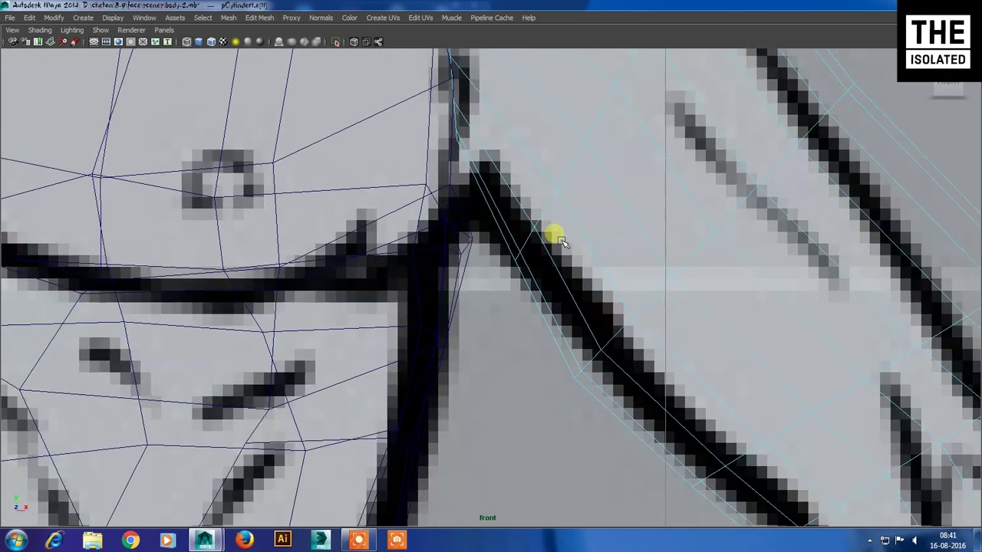
pyautogui.scroll(-1, 498, 184)
pyautogui.scroll(-3, 535, 210)
pyautogui.scroll(1, 535, 213)
# Step: Move the shoulder vertex and slide the forearm vertices up along the arm to fit the outline
pyautogui.scroll(1, 545, 221)
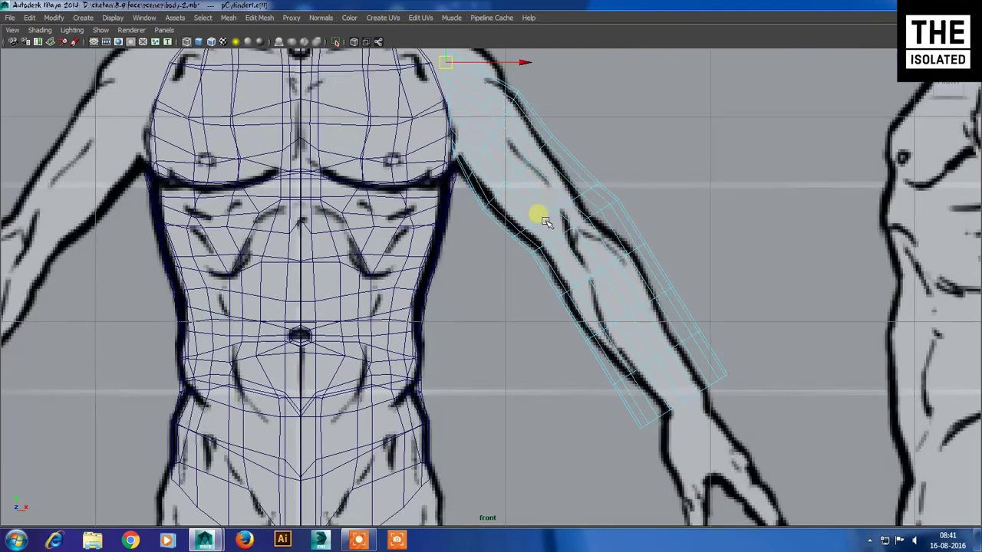
pyautogui.scroll(-1, 546, 221)
pyautogui.scroll(2, 568, 218)
pyautogui.moveTo(583, 237)
pyautogui.mouseDown()
pyautogui.moveTo(570, 251)
pyautogui.moveTo(568, 230)
pyautogui.mouseUp()
pyautogui.moveTo(587, 192); pyautogui.dragTo(577, 236)
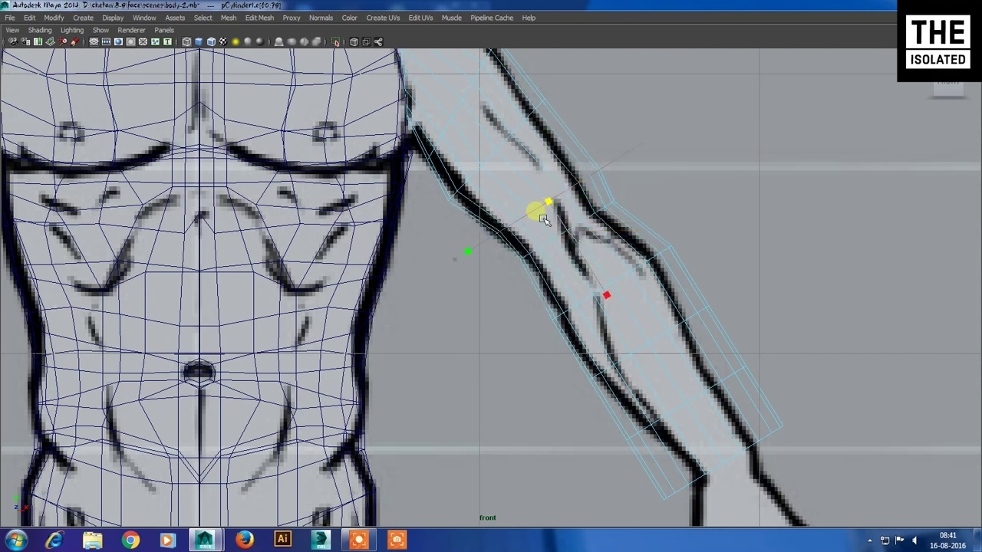
pyautogui.moveTo(558, 203); pyautogui.dragTo(551, 217)
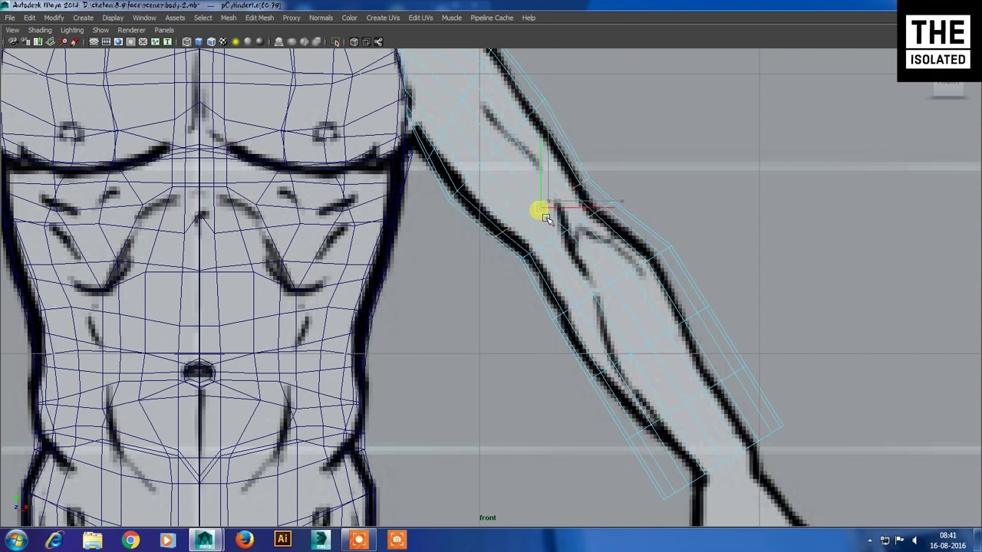
pyautogui.moveTo(549, 219)
pyautogui.mouseDown()
pyautogui.moveTo(528, 137)
pyautogui.moveTo(505, 119)
pyautogui.mouseUp()
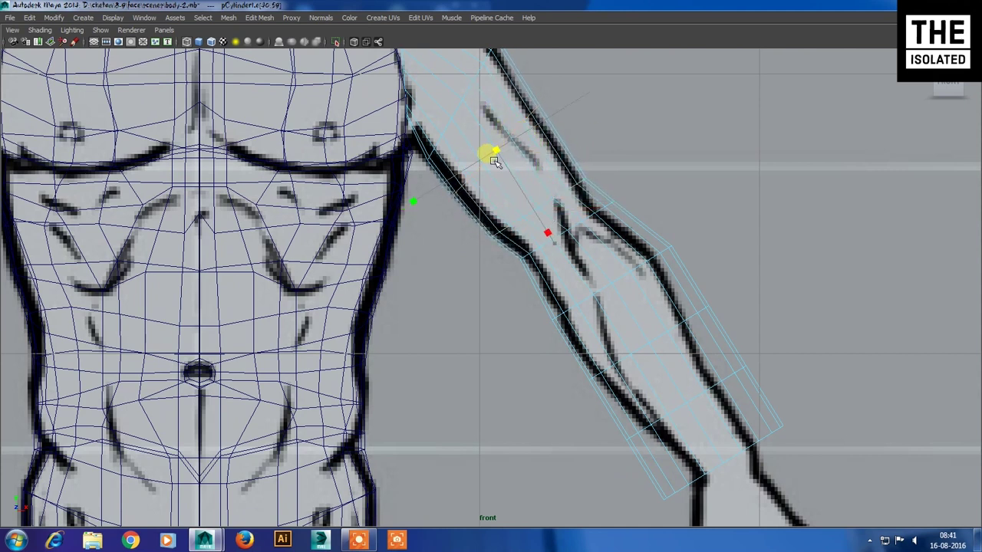
pyautogui.moveTo(520, 154)
pyautogui.keyDown('alt'); pyautogui.mouseDown(button='middle')
pyautogui.moveTo(524, 204)
pyautogui.moveTo(477, 77)
pyautogui.mouseUp(button='middle'); pyautogui.keyUp('alt')
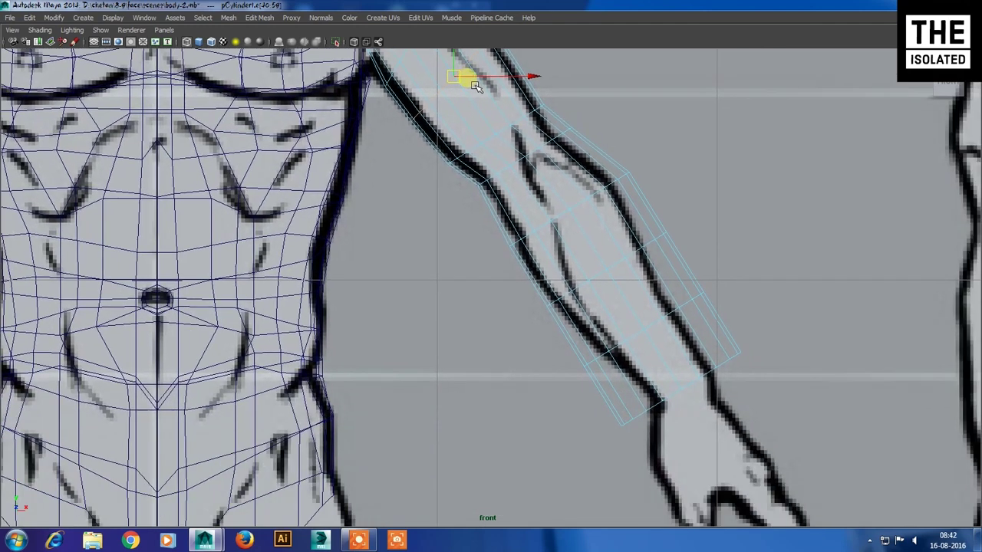
# Step: Align the move axis along the forearm and reposition its pivot lower on the forearm
pyautogui.moveTo(584, 215); pyautogui.dragTo(560, 233)
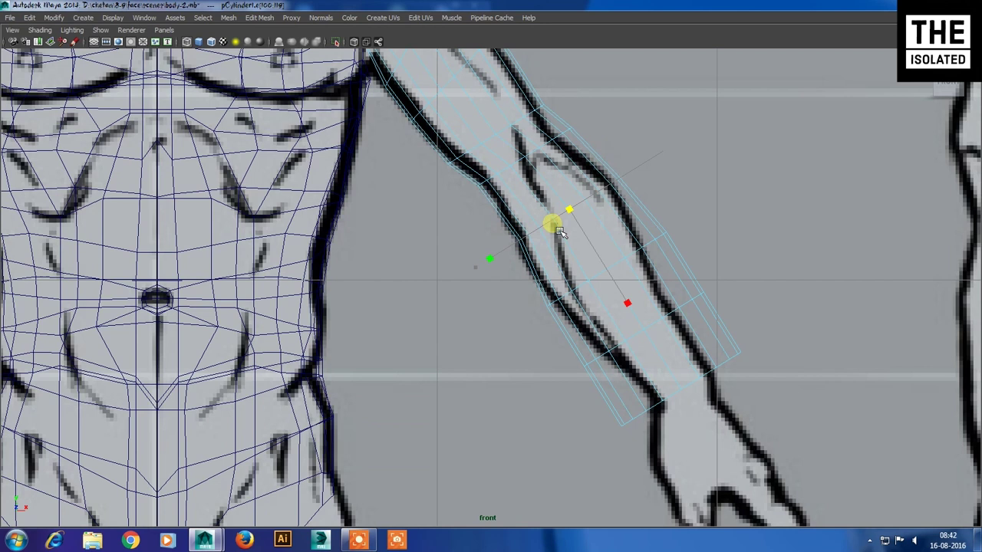
pyautogui.moveTo(558, 233); pyautogui.dragTo(564, 204)
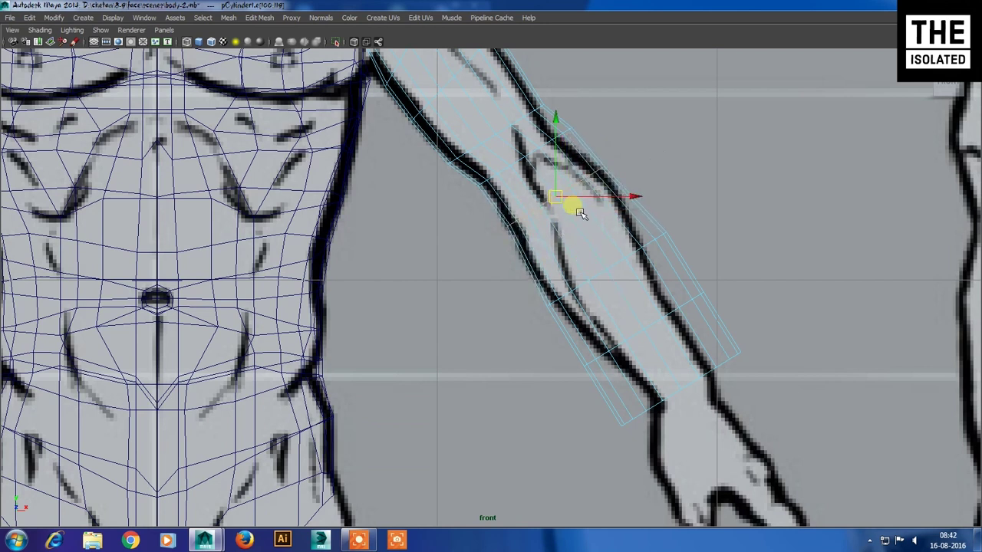
pyautogui.keyDown('alt'); pyautogui.moveTo(581, 213); pyautogui.dragTo(610, 263, button='middle'); pyautogui.keyUp('alt')
pyautogui.press('Insert')
pyautogui.moveTo(597, 245); pyautogui.dragTo(579, 276)
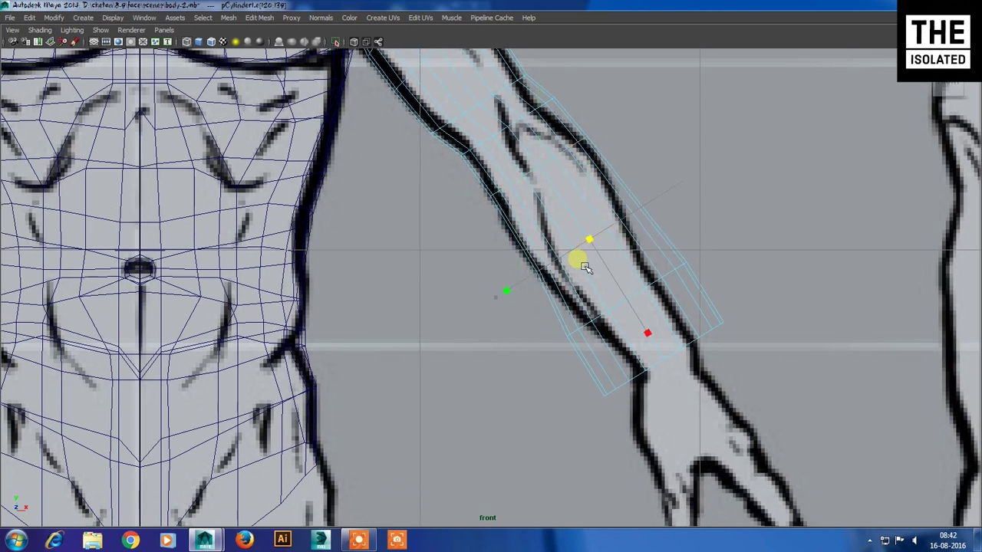
pyautogui.moveTo(579, 277)
pyautogui.mouseDown()
pyautogui.moveTo(585, 252)
pyautogui.moveTo(636, 309)
pyautogui.moveTo(624, 303)
pyautogui.moveTo(589, 331)
pyautogui.moveTo(604, 335)
pyautogui.moveTo(622, 300)
pyautogui.moveTo(611, 296)
pyautogui.mouseUp()
pyautogui.click(673, 363)
pyautogui.moveTo(649, 359)
pyautogui.mouseDown()
pyautogui.moveTo(659, 361)
pyautogui.moveTo(614, 400)
pyautogui.mouseUp()
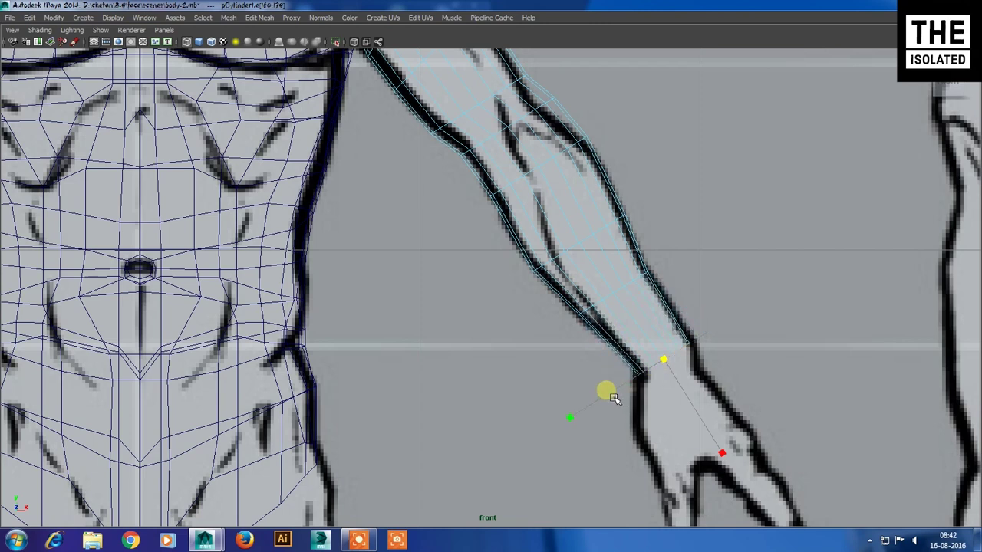
pyautogui.scroll(-3, 594, 258)
# Step: In a full perspective view, reorient the move axis at the wrist and bend the forearm end
pyautogui.press('space')
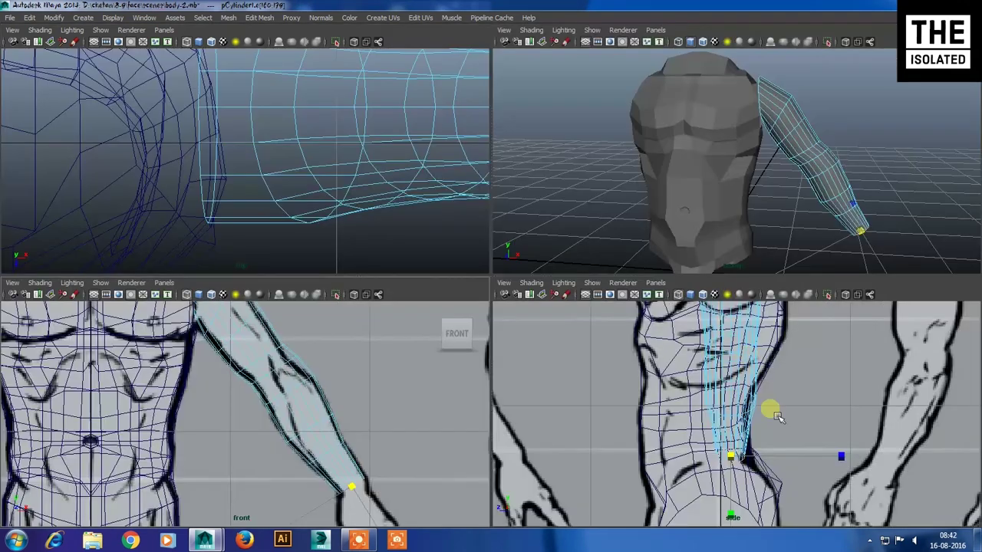
pyautogui.press('space')
pyautogui.moveTo(651, 243)
pyautogui.keyDown('alt'); pyautogui.mouseDown()
pyautogui.moveTo(499, 201)
pyautogui.moveTo(537, 185)
pyautogui.moveTo(647, 223)
pyautogui.moveTo(657, 244)
pyautogui.moveTo(533, 128)
pyautogui.moveTo(509, 141)
pyautogui.moveTo(511, 125)
pyautogui.moveTo(607, 167)
pyautogui.mouseUp(); pyautogui.keyUp('alt')
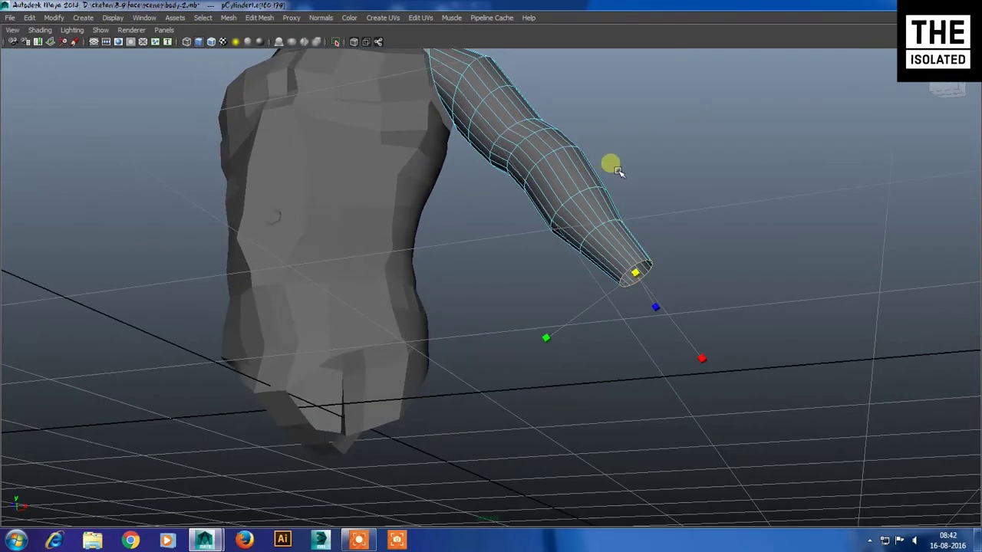
pyautogui.click(552, 351)
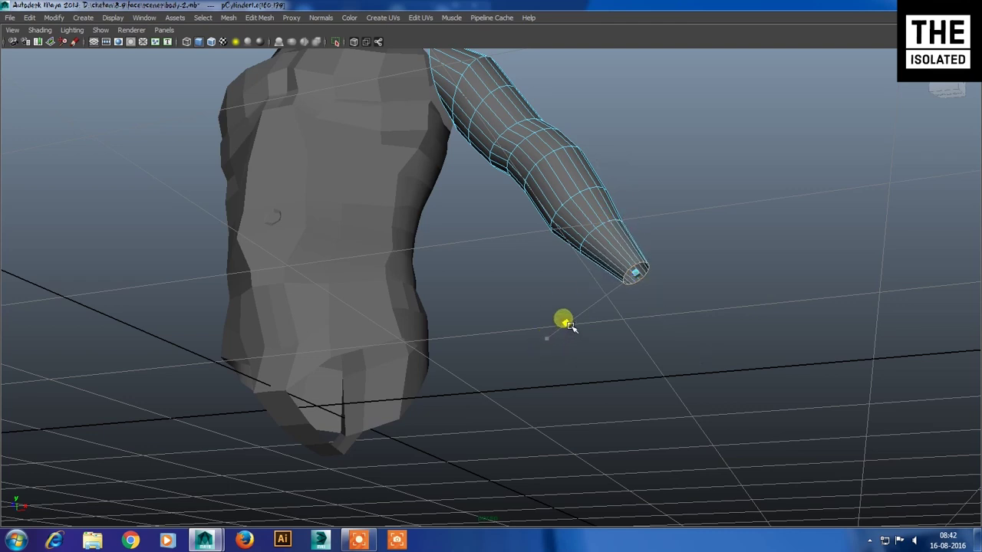
pyautogui.moveTo(606, 232); pyautogui.dragTo(539, 313)
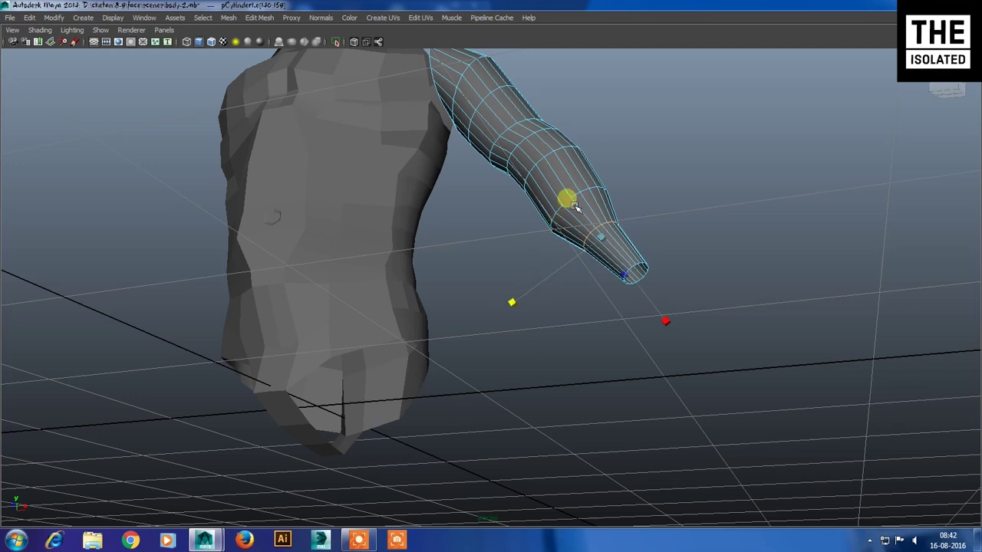
pyautogui.keyDown('alt'); pyautogui.moveTo(574, 207); pyautogui.dragTo(629, 287); pyautogui.keyUp('alt')
pyautogui.moveTo(540, 326); pyautogui.dragTo(556, 309)
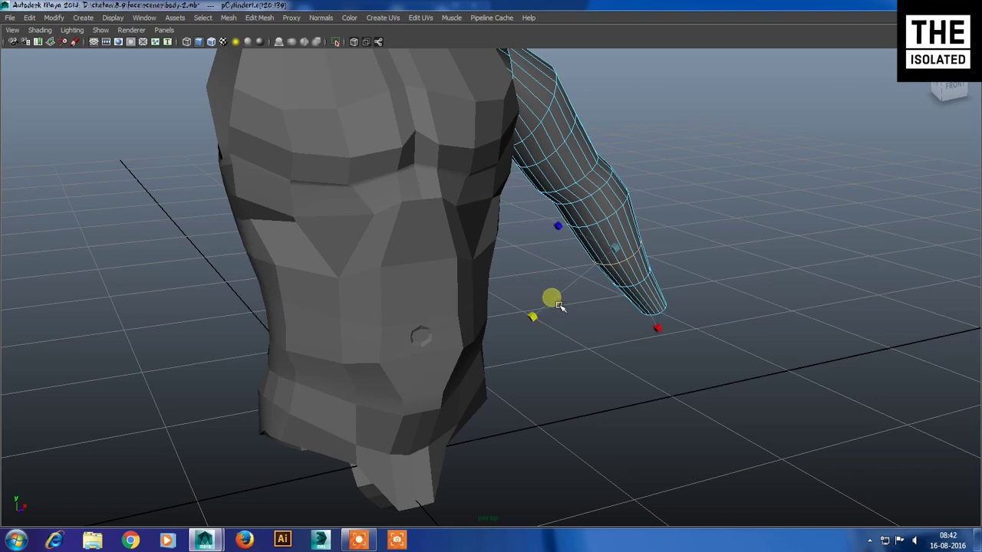
pyautogui.moveTo(570, 274)
pyautogui.keyDown('alt'); pyautogui.mouseDown()
pyautogui.moveTo(611, 228)
pyautogui.moveTo(562, 224)
pyautogui.mouseUp(); pyautogui.keyUp('alt')
pyautogui.keyDown('alt'); pyautogui.moveTo(562, 223); pyautogui.dragTo(593, 238, button='right'); pyautogui.keyUp('alt')
# Step: In the enlarged front view, aim the move axis along the forearm and nudge the first edge loop into place
pyautogui.press('space')
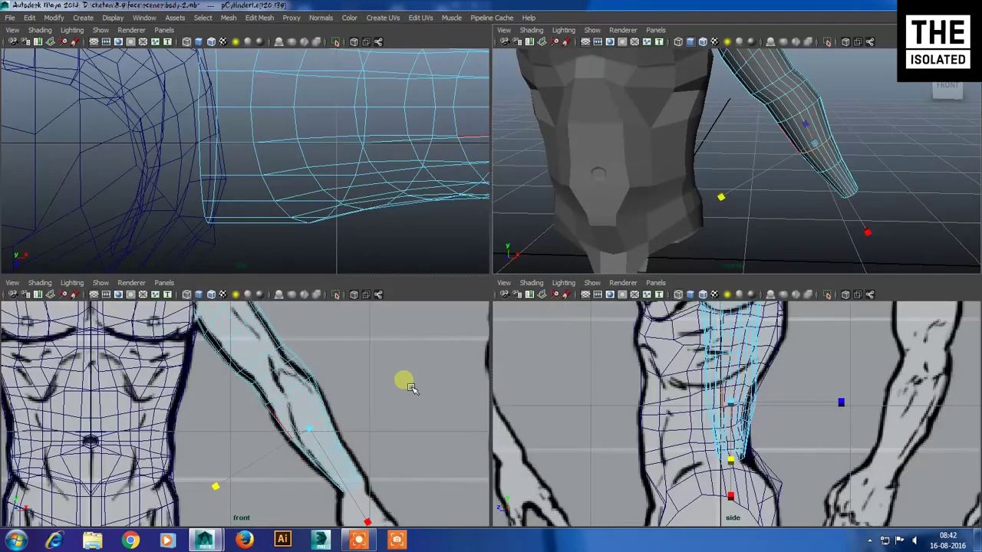
pyautogui.press('space')
pyautogui.moveTo(350, 335)
pyautogui.keyDown('alt'); pyautogui.mouseDown(button='middle')
pyautogui.moveTo(476, 222)
pyautogui.moveTo(468, 238)
pyautogui.mouseUp(button='middle'); pyautogui.keyUp('alt')
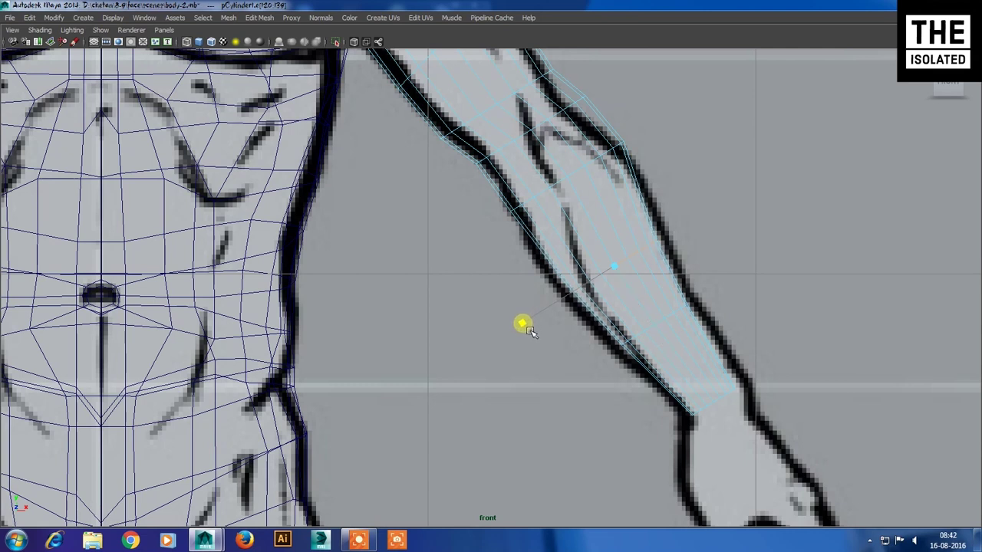
pyautogui.press('w')
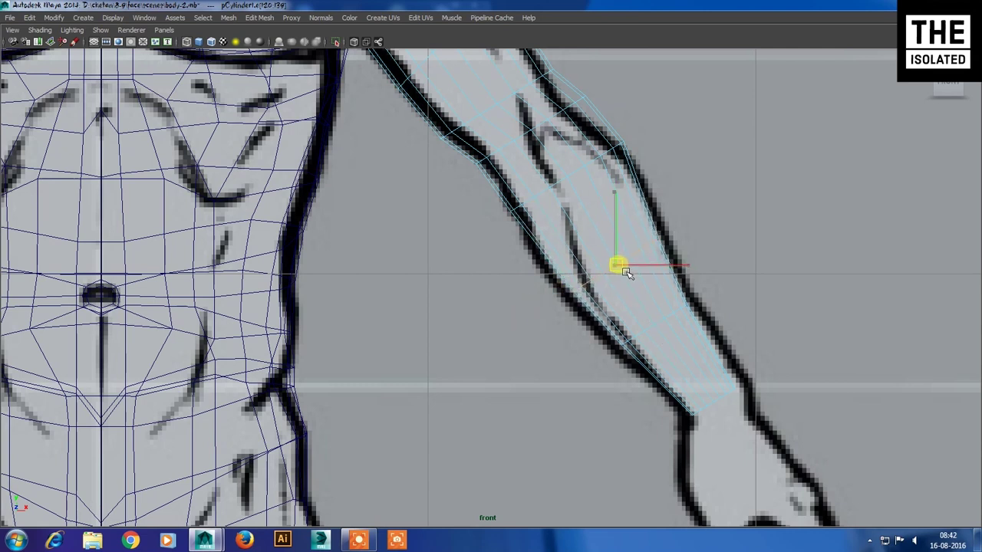
pyautogui.press('Insert')
pyautogui.moveTo(592, 176); pyautogui.dragTo(568, 178)
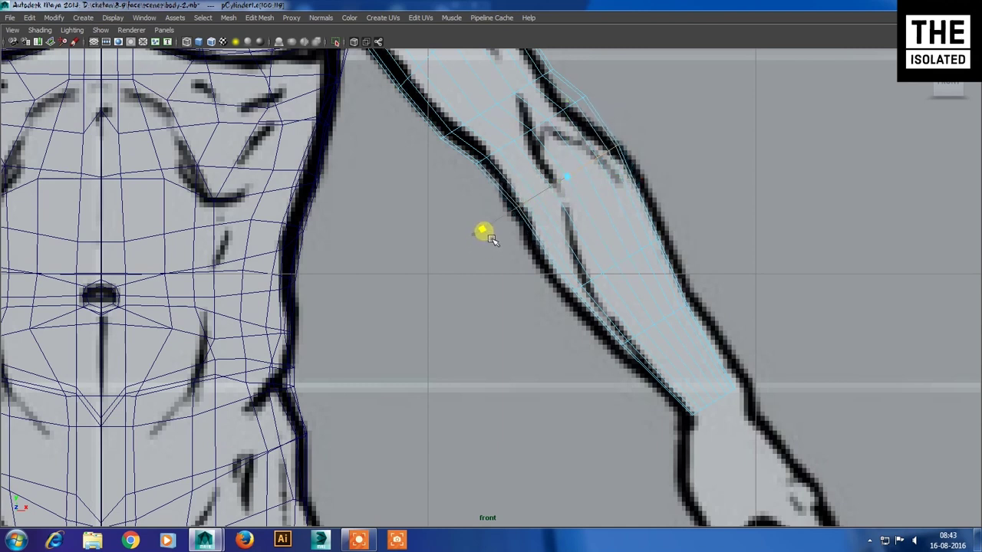
pyautogui.press('Insert')
pyautogui.moveTo(567, 178); pyautogui.dragTo(564, 180)
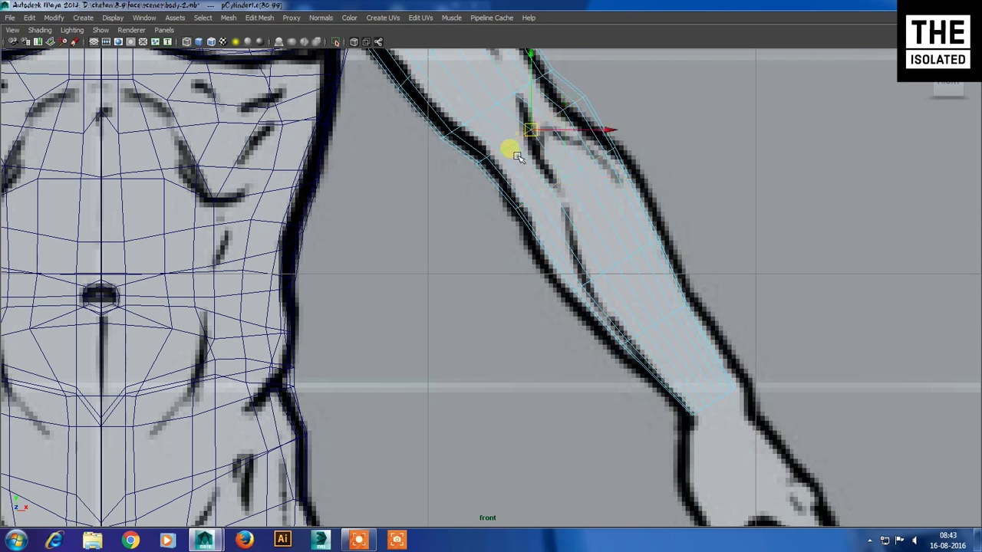
# Step: Select the next edge loop up the arm and move its pivot onto that loop
pyautogui.click(534, 135)
pyautogui.click(438, 189)
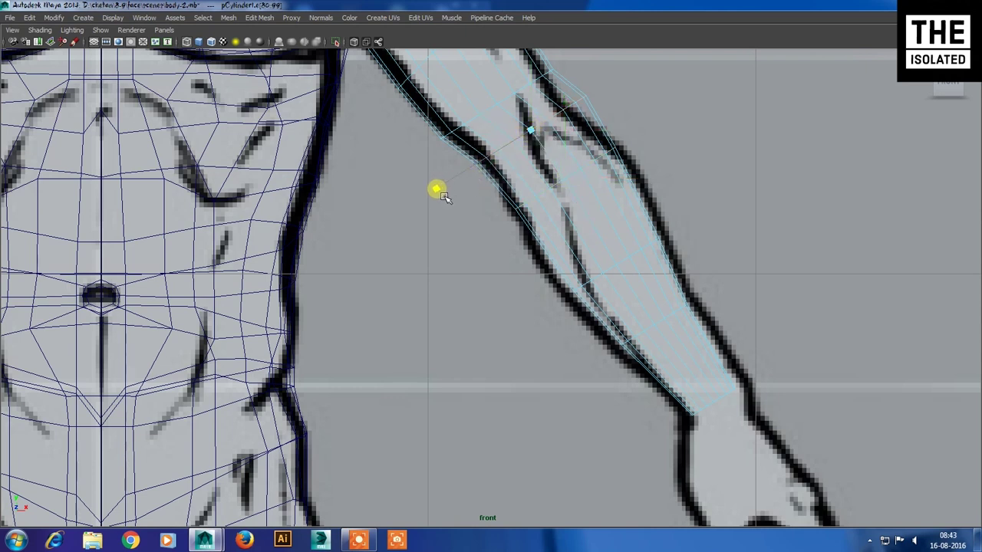
pyautogui.moveTo(454, 193); pyautogui.dragTo(546, 154)
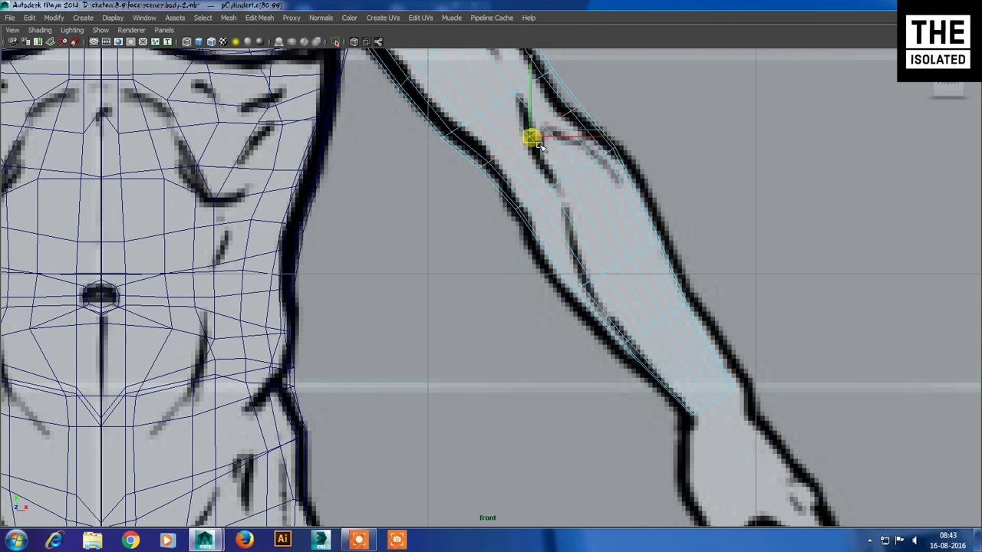
pyautogui.click(535, 144)
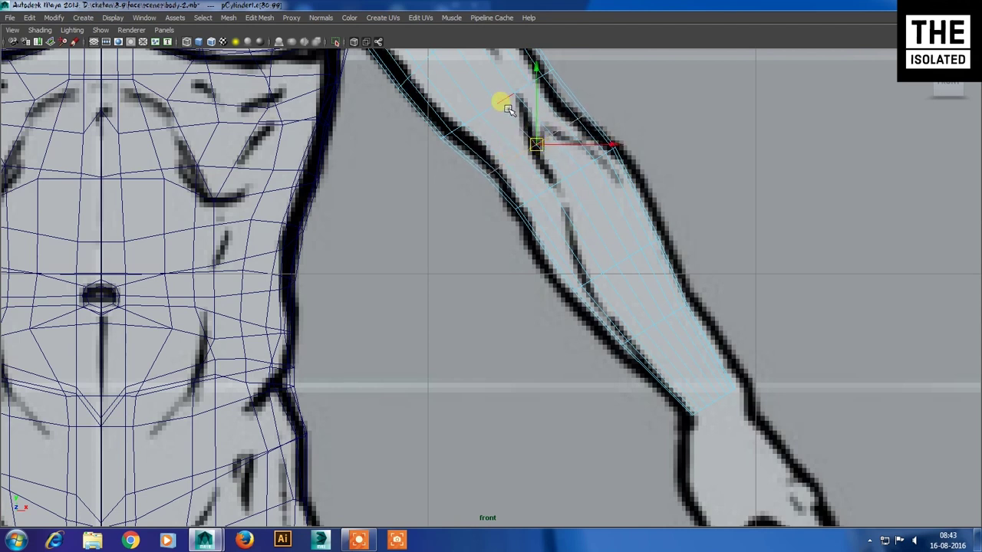
pyautogui.scroll(-3, 507, 105)
pyautogui.scroll(3, 572, 290)
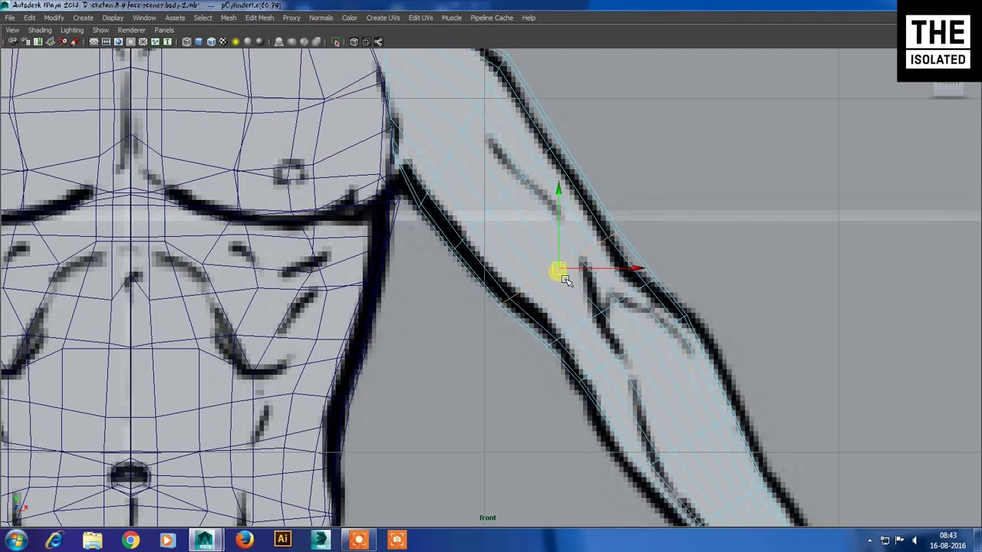
# Step: Rotate the selected upper-arm edge loop in the front plane to match the sketched upper arm
pyautogui.press('e')
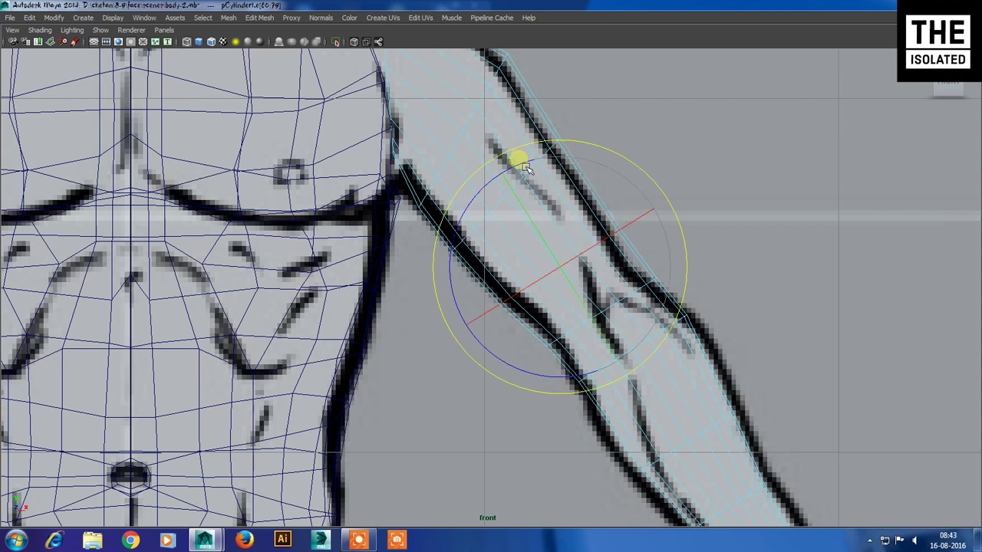
pyautogui.click(526, 167)
pyautogui.moveTo(526, 167); pyautogui.dragTo(546, 195)
pyautogui.press('w')
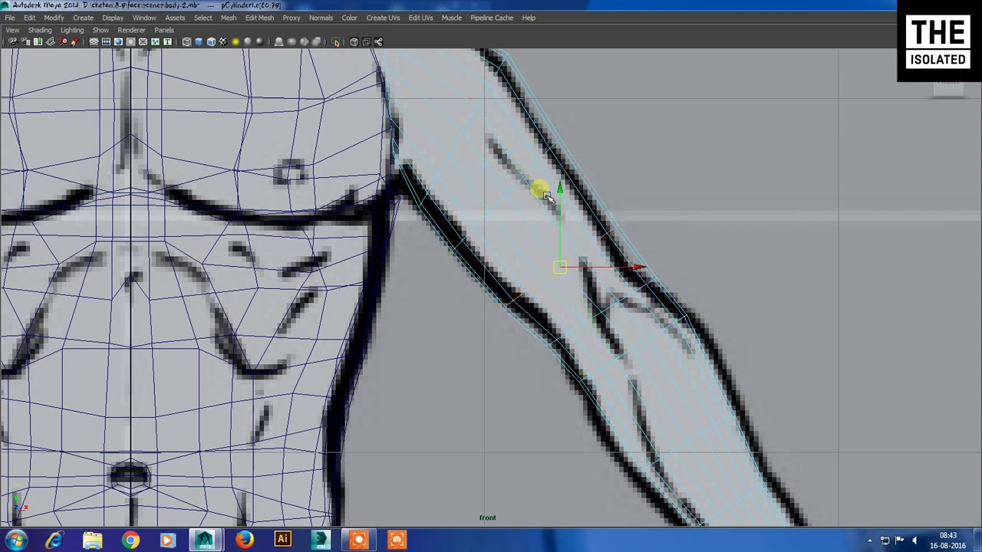
# Step: Select a shoulder vertex, tilt its pivot to the shoulder slope, and rotate it into line
pyautogui.keyDown('alt'); pyautogui.moveTo(494, 164); pyautogui.dragTo(529, 226, button='middle'); pyautogui.keyUp('alt')
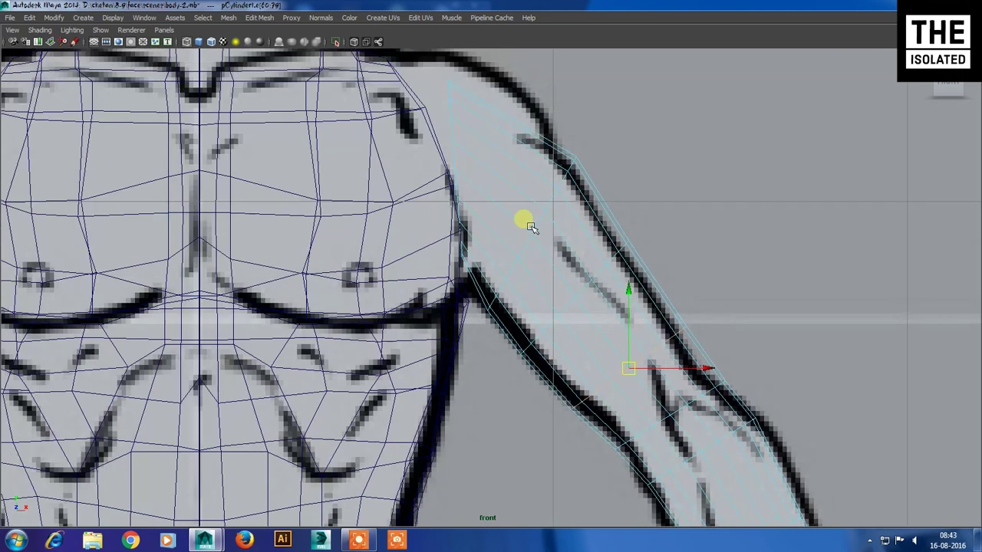
pyautogui.click(461, 138)
pyautogui.press('d')
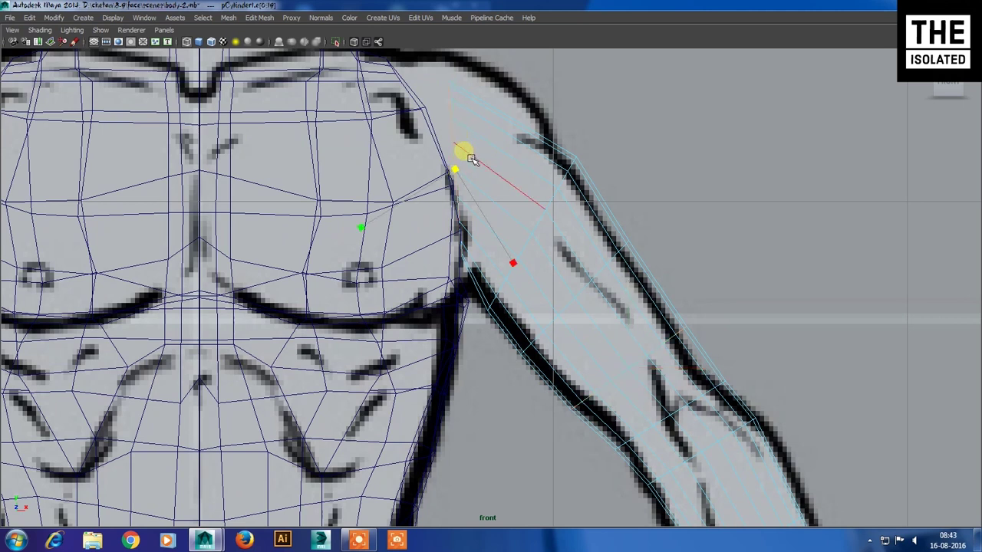
pyautogui.moveTo(465, 270); pyautogui.dragTo(468, 285)
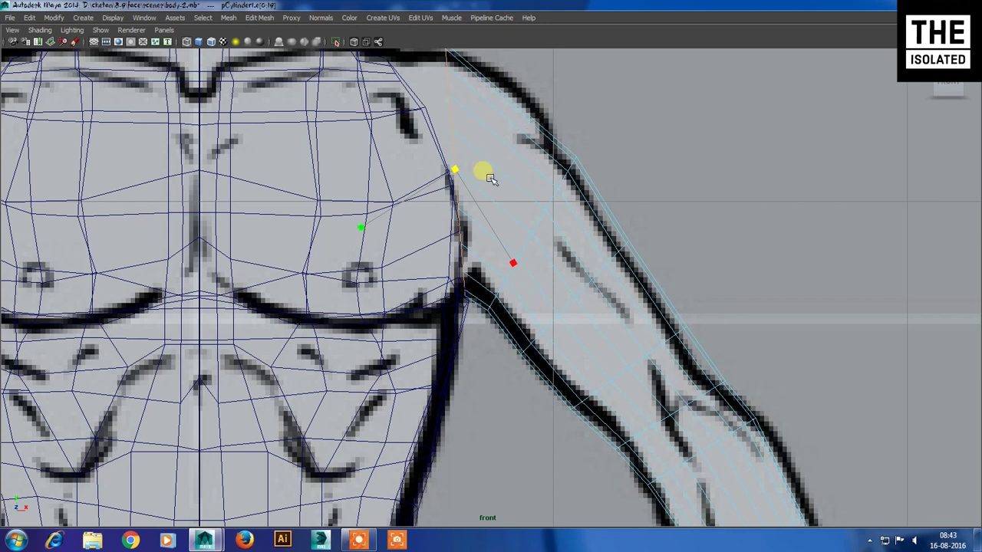
pyautogui.keyDown('alt'); pyautogui.moveTo(486, 176); pyautogui.dragTo(486, 304, button='middle'); pyautogui.keyUp('alt')
pyautogui.scroll(-2, 486, 304)
pyautogui.press('e')
pyautogui.moveTo(561, 291)
pyautogui.mouseDown()
pyautogui.moveTo(560, 281)
pyautogui.moveTo(527, 295)
pyautogui.mouseUp()
pyautogui.press('w')
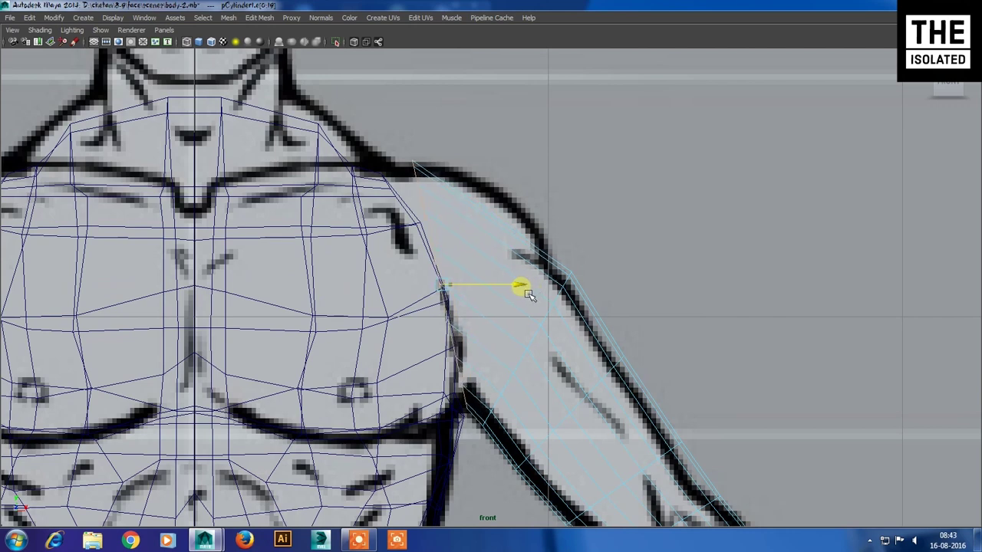